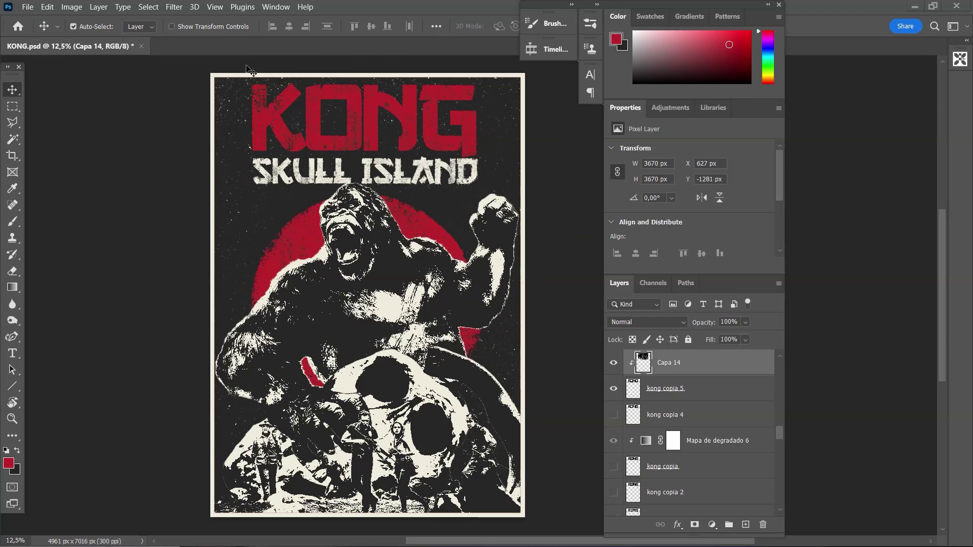
- On Capa 4 copia, briefly hide Umbral 3 and Mapa de degradado 2, restore them, and widen the canvas area
{"action": "scroll", "coordinate": [419, 122], "scroll_direction": "up", "scroll_amount": 5}
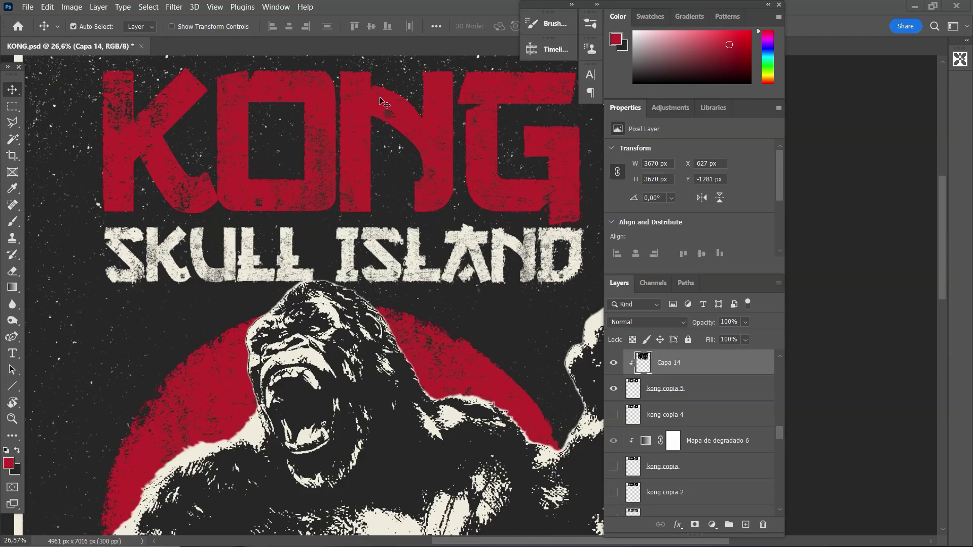
{"action": "scroll", "coordinate": [390, 101], "scroll_direction": "right", "scroll_amount": 1}
{"action": "scroll", "coordinate": [405, 101], "scroll_direction": "right", "scroll_amount": 1}
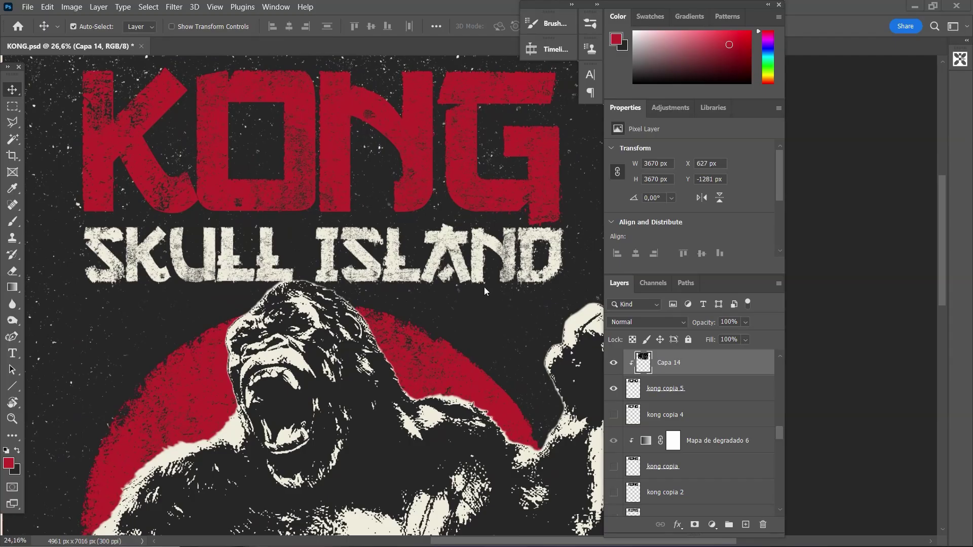
{"action": "scroll", "coordinate": [485, 287], "scroll_direction": "down", "scroll_amount": 2}
{"action": "scroll", "coordinate": [385, 317], "scroll_direction": "down", "scroll_amount": 1}
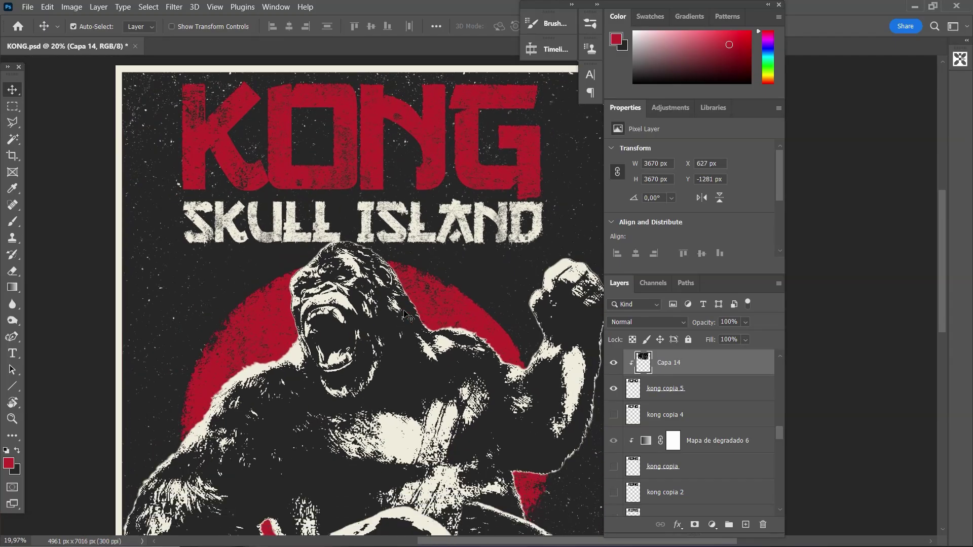
{"action": "scroll", "coordinate": [405, 314], "scroll_direction": "down", "scroll_amount": 2}
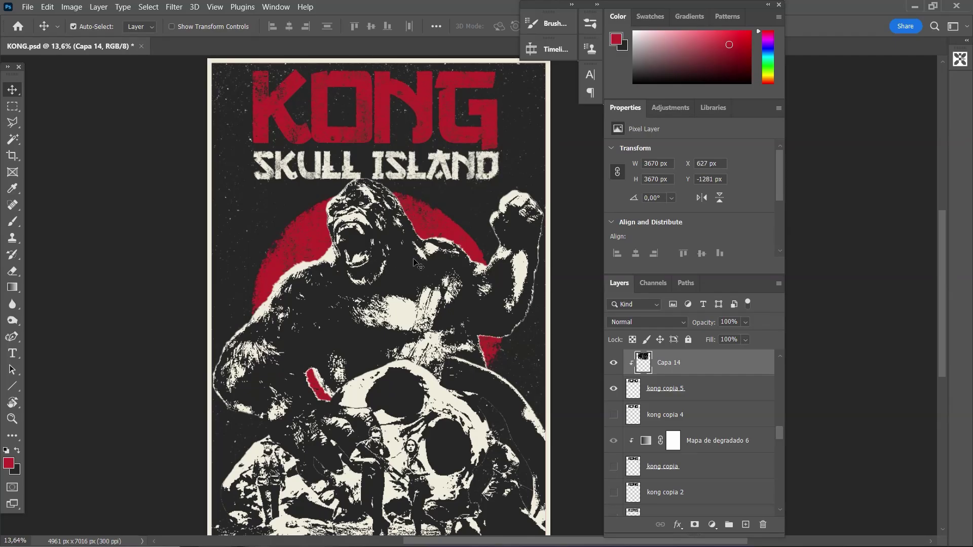
{"action": "left_click", "coordinate": [477, 273]}
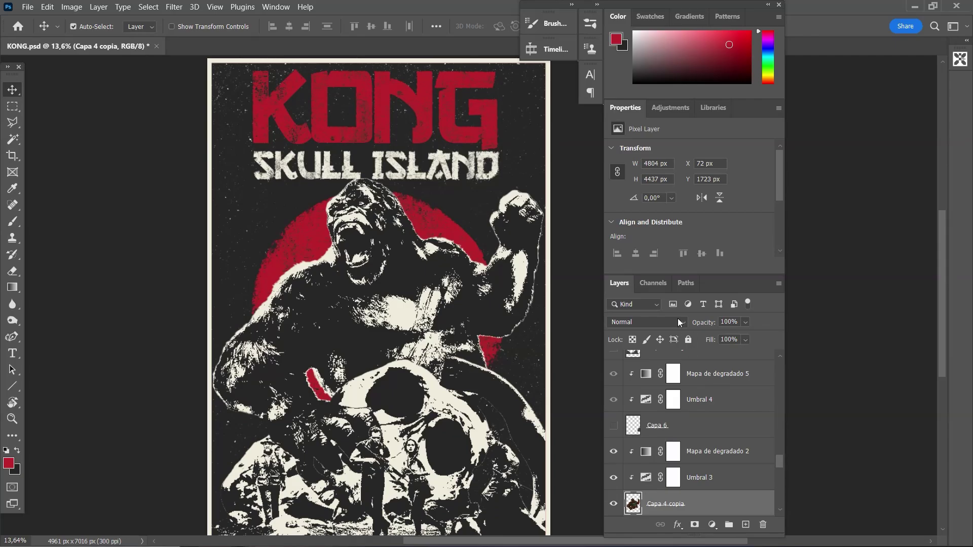
{"action": "left_click", "coordinate": [614, 478]}
{"action": "left_click", "coordinate": [613, 452]}
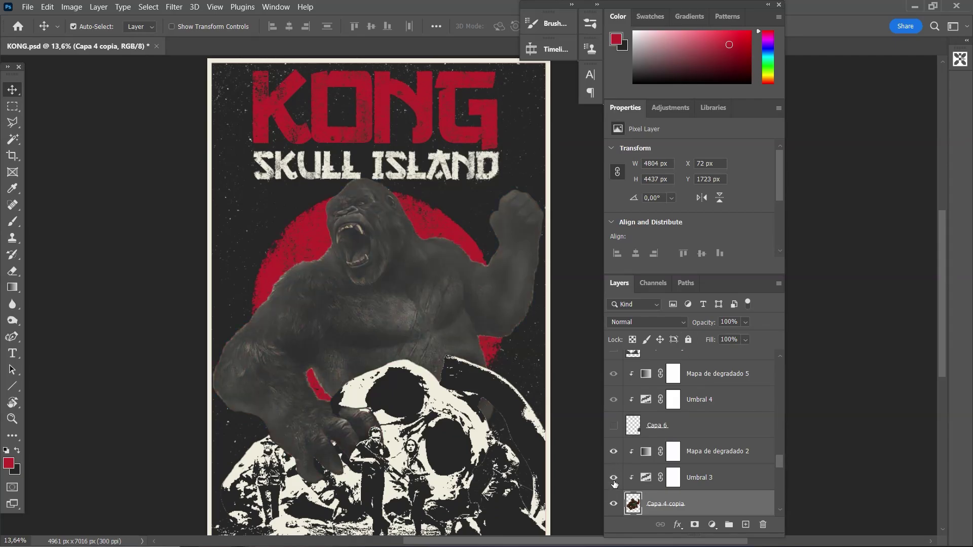
{"action": "left_click", "coordinate": [614, 477]}
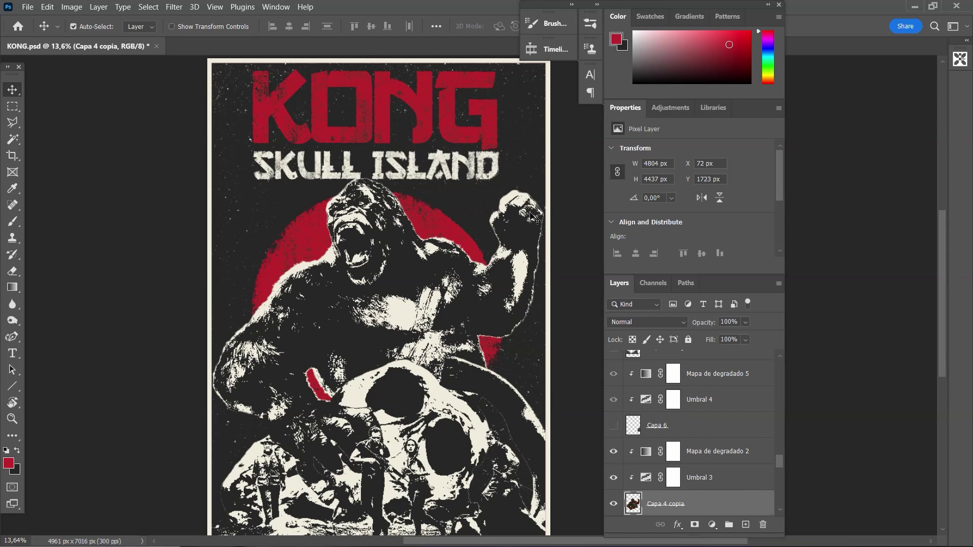
{"action": "left_click_drag", "start_coordinate": [644, 5], "coordinate": [778, 4]}
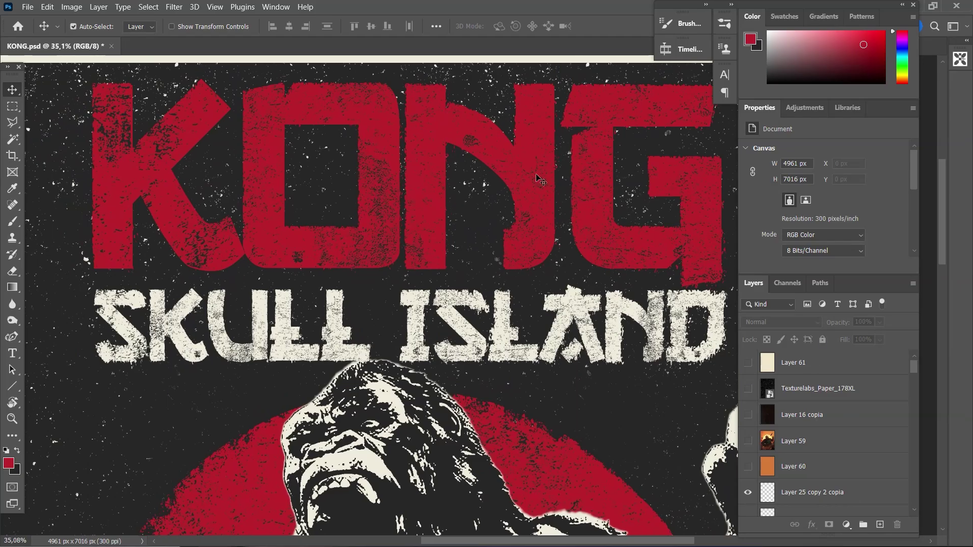
- Hide the distressed kong copia 5 title layer
{"action": "left_click", "coordinate": [540, 180]}
{"action": "scroll", "coordinate": [811, 456], "scroll_direction": "down", "scroll_amount": 1}
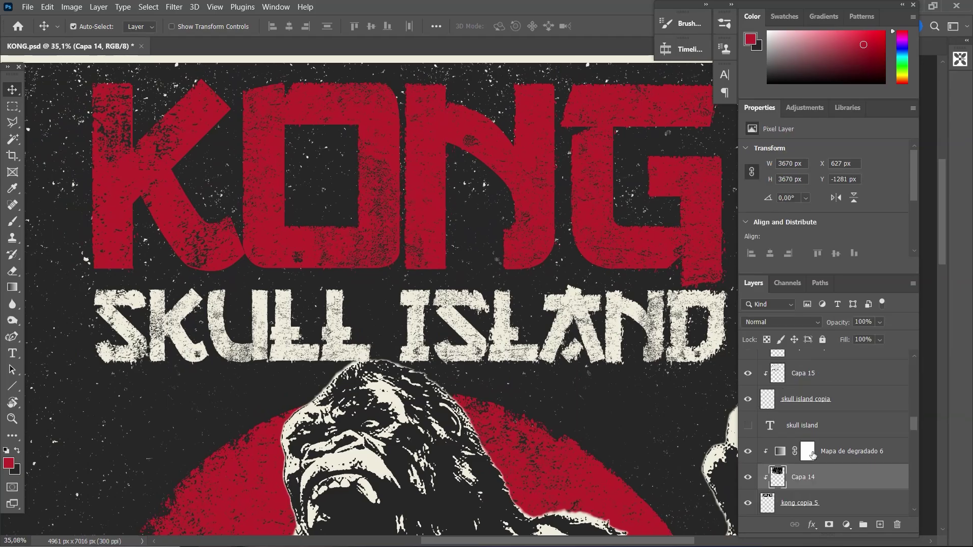
{"action": "scroll", "coordinate": [811, 456], "scroll_direction": "down", "scroll_amount": 1}
{"action": "left_click", "coordinate": [746, 477]}
{"action": "scroll", "coordinate": [770, 467], "scroll_direction": "down", "scroll_amount": 2}
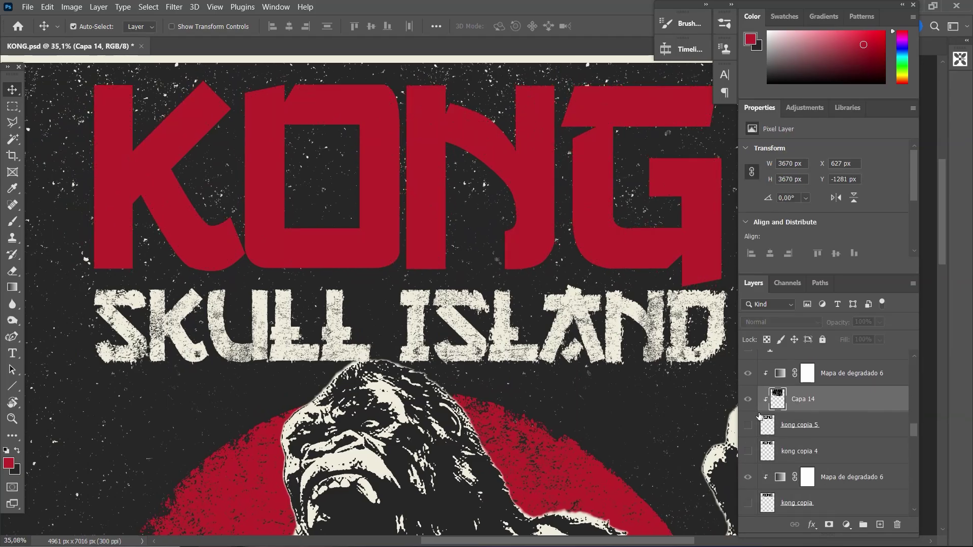
- Select the kong type layer, try an edit of the KONG text, then undo it
{"action": "left_click", "coordinate": [581, 212]}
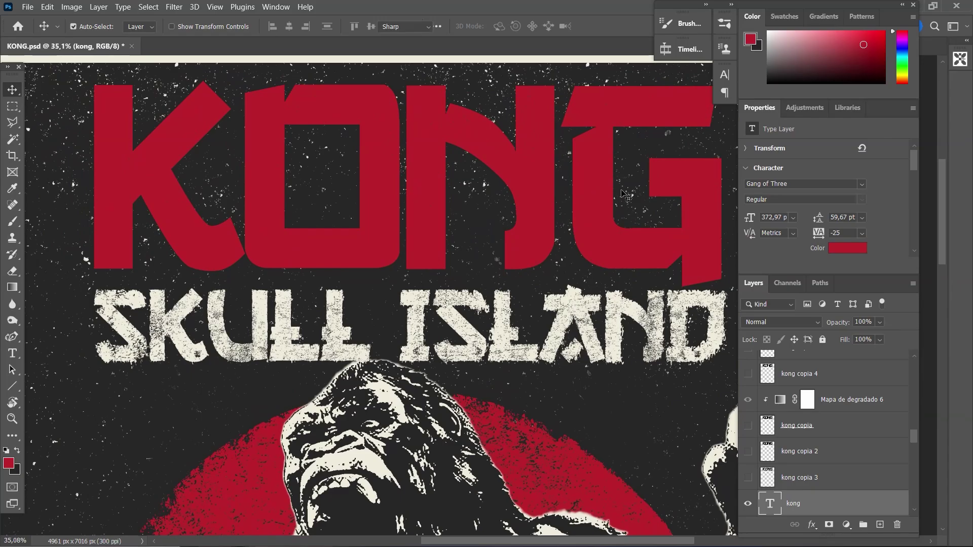
{"action": "double_click", "coordinate": [562, 200]}
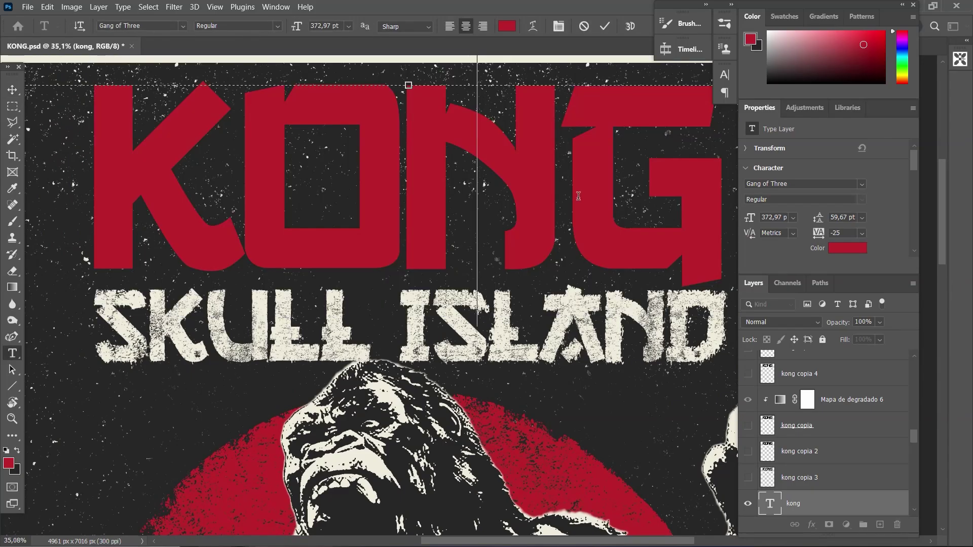
{"action": "type", "text": "T"}
{"action": "left_click", "coordinate": [581, 199]}
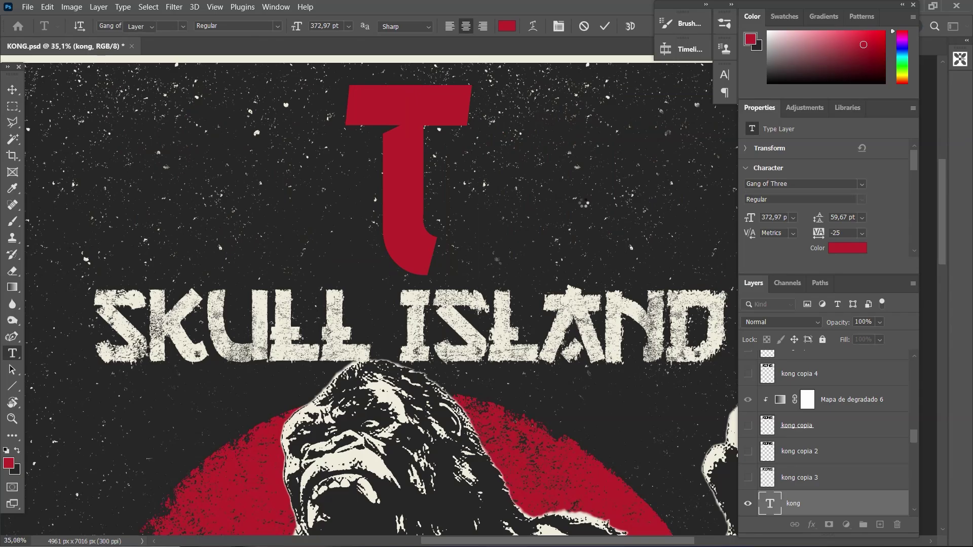
{"action": "key", "text": "t"}
{"action": "double_click", "coordinate": [578, 195]}
{"action": "left_click", "coordinate": [580, 199]}
{"action": "scroll", "coordinate": [580, 201], "scroll_direction": "right", "scroll_amount": 2}
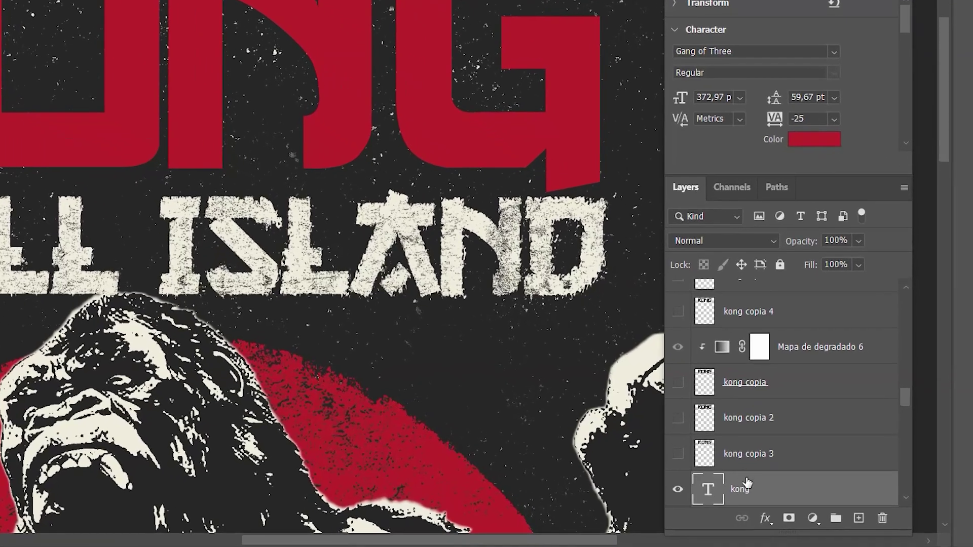
- Rasterize the kong type layer, discard the stray new text layer, and return to the Move tool
{"action": "right_click", "coordinate": [760, 492]}
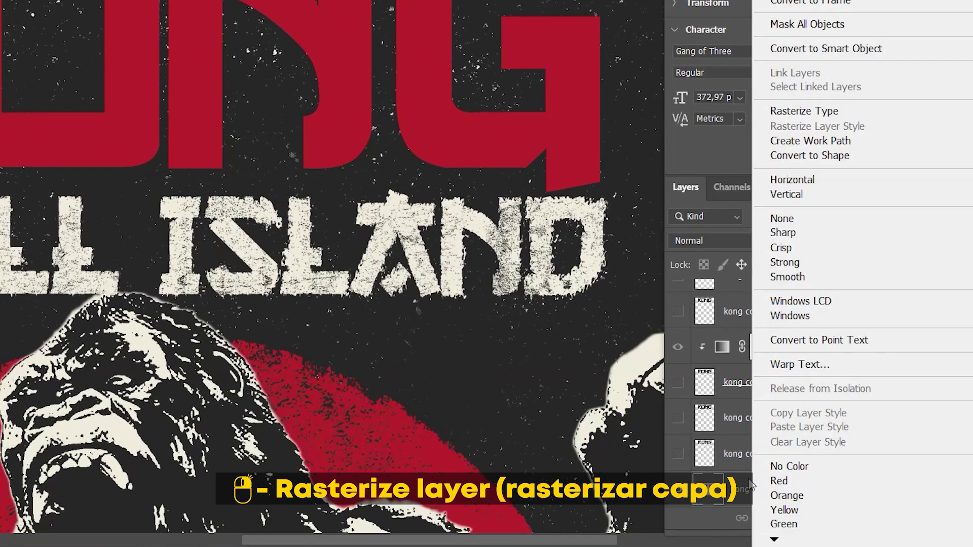
{"action": "left_click", "coordinate": [807, 111]}
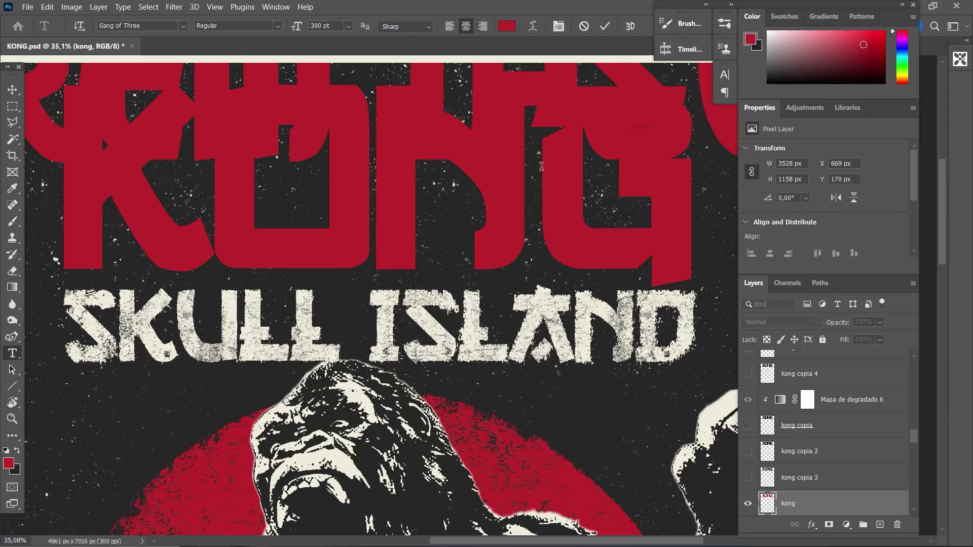
{"action": "left_click", "coordinate": [554, 189]}
{"action": "key", "text": "Escape"}
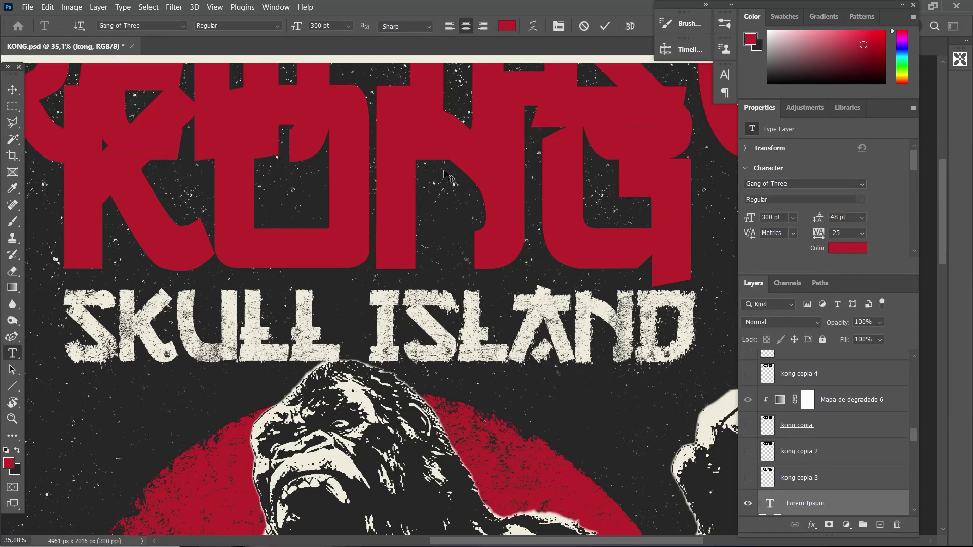
{"action": "key", "text": "v"}
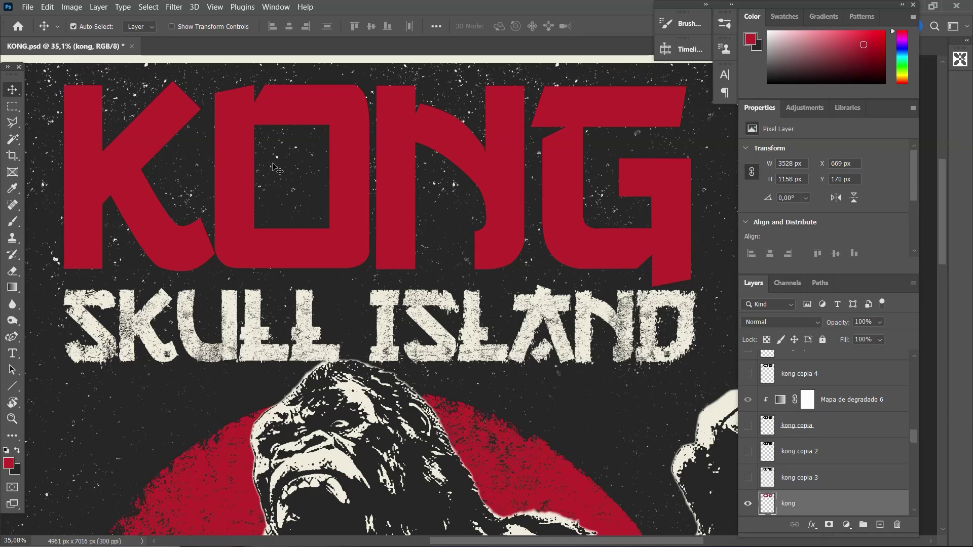
{"action": "left_click", "coordinate": [173, 8]}
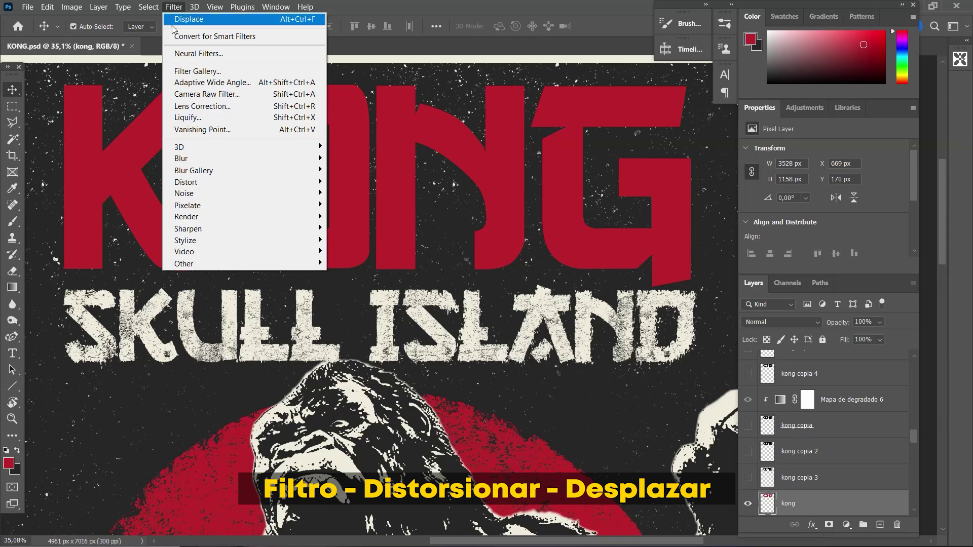
{"action": "mouse_move", "coordinate": [185, 183]}
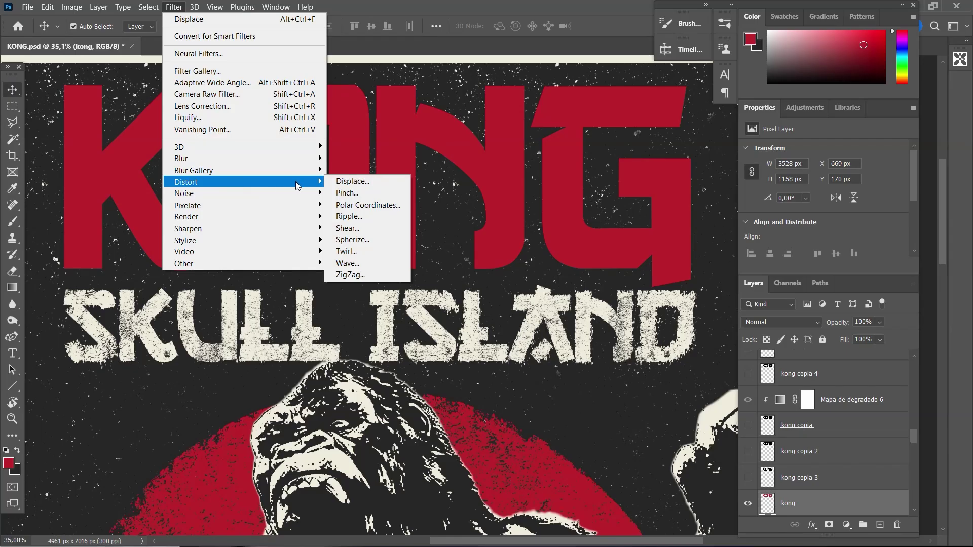
- Apply Displace at 10 × 10 scale using PAPER.psd from the DISPLACEMENT folder as the map
{"action": "left_click", "coordinate": [366, 185]}
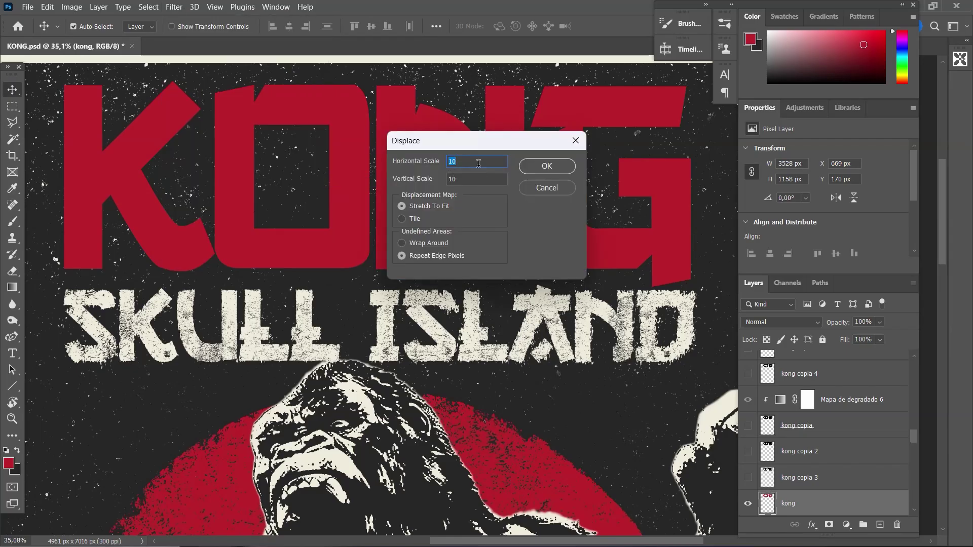
{"action": "left_click_drag", "start_coordinate": [475, 158], "coordinate": [431, 162]}
{"action": "left_click_drag", "start_coordinate": [497, 176], "coordinate": [391, 187]}
{"action": "left_click", "coordinate": [535, 168]}
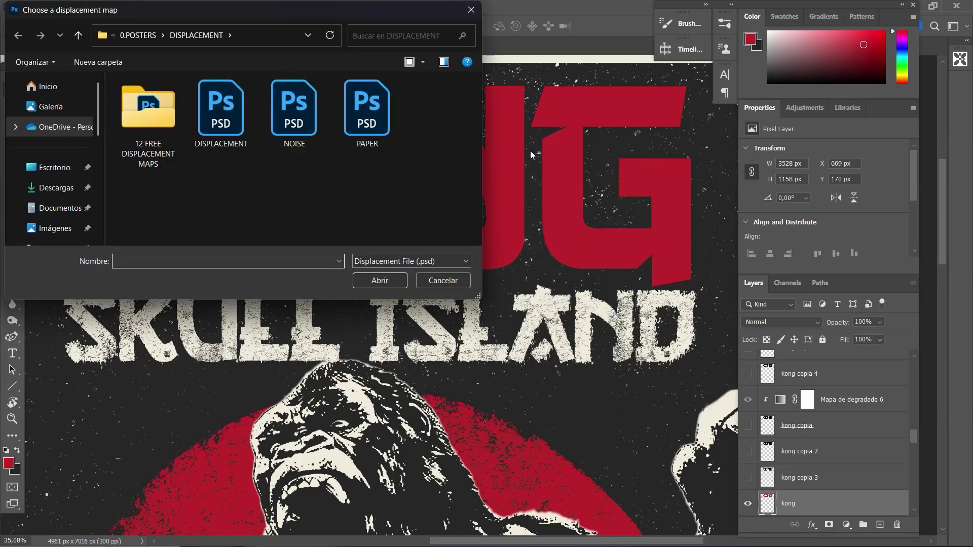
{"action": "left_click_drag", "start_coordinate": [309, 10], "coordinate": [489, 125]}
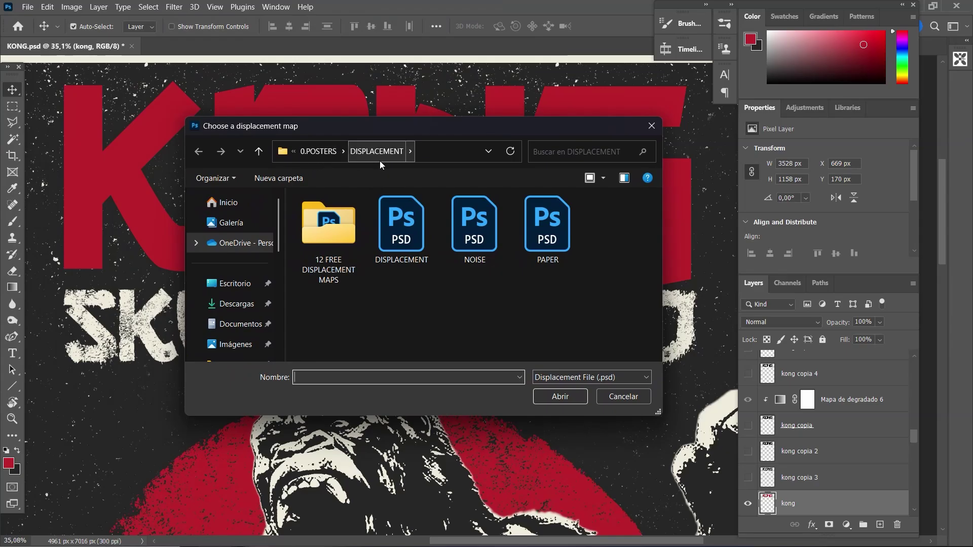
{"action": "double_click", "coordinate": [342, 244]}
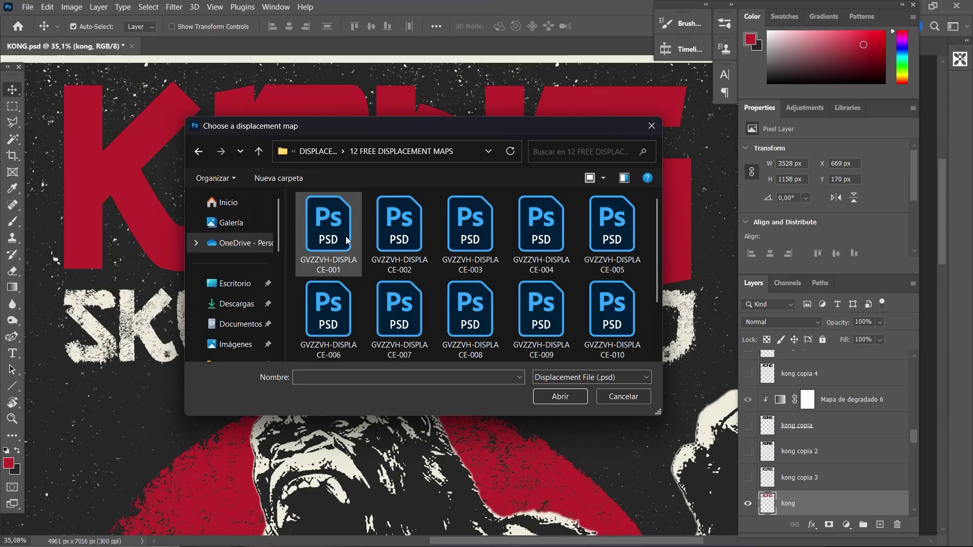
{"action": "scroll", "coordinate": [441, 267], "scroll_direction": "down", "scroll_amount": 2}
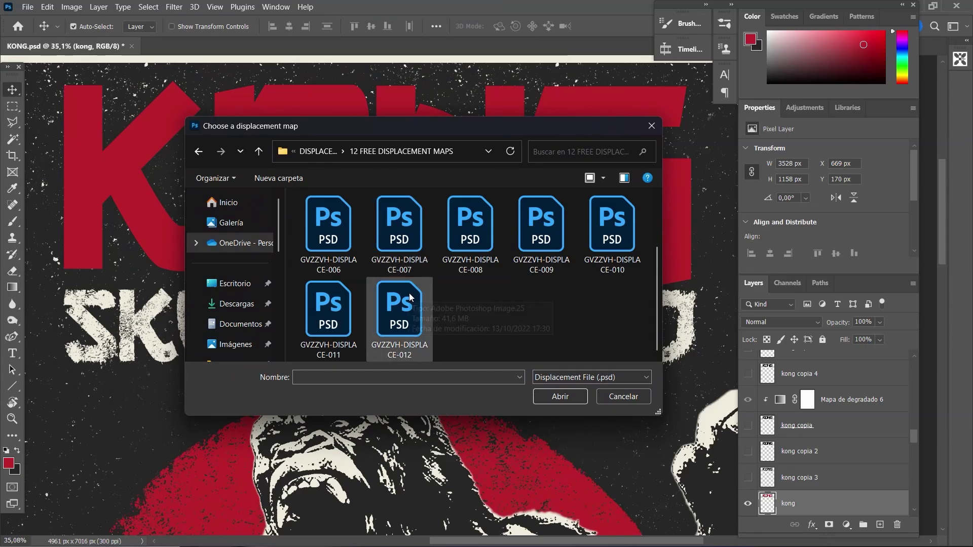
{"action": "scroll", "coordinate": [409, 293], "scroll_direction": "up", "scroll_amount": 2}
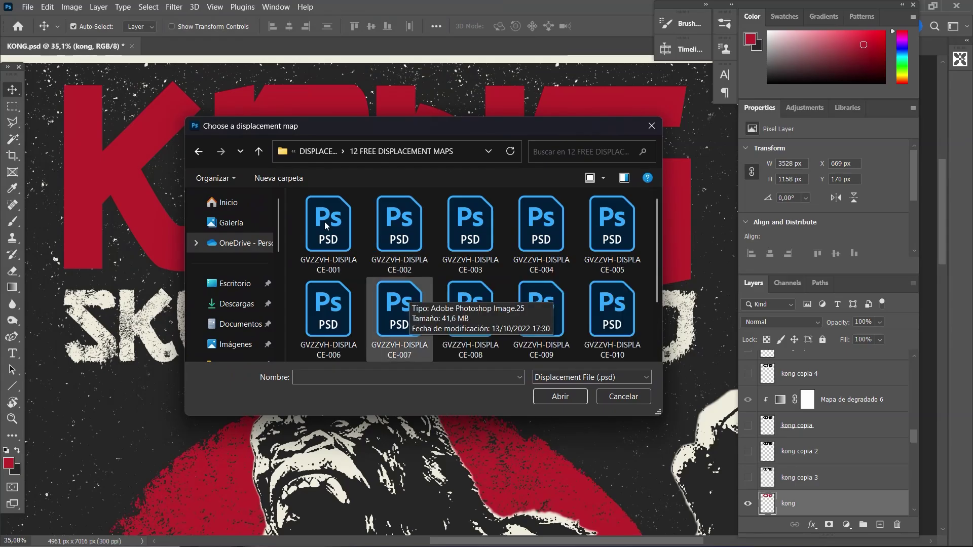
{"action": "left_click", "coordinate": [197, 149]}
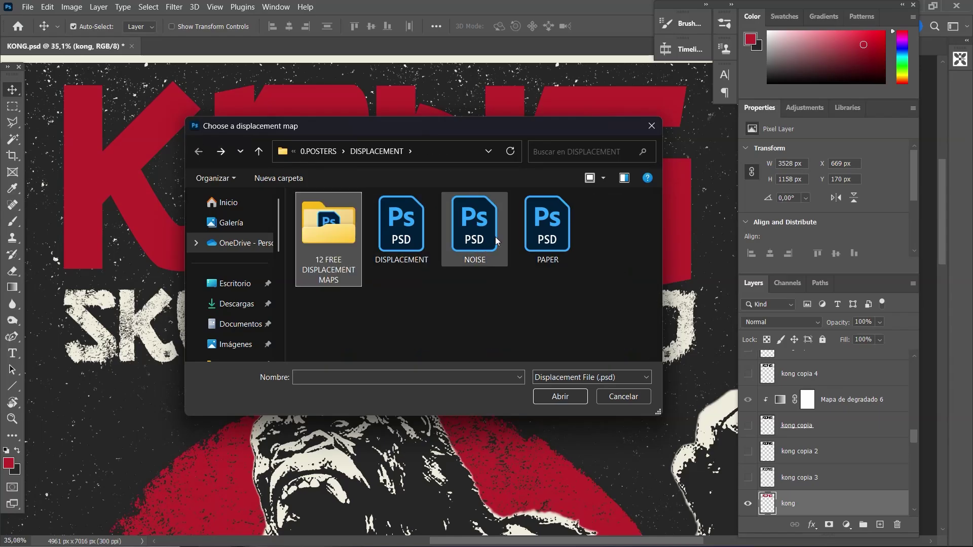
{"action": "left_click", "coordinate": [617, 267]}
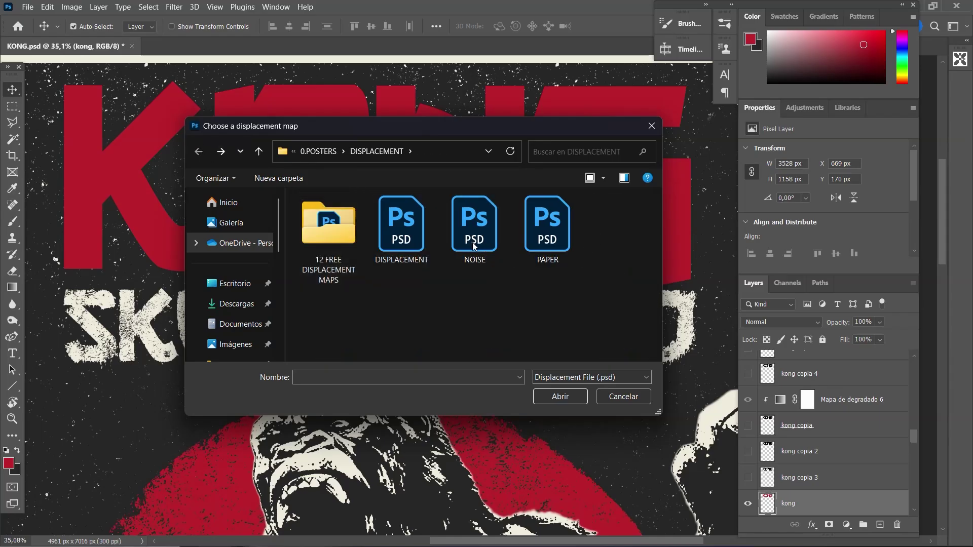
{"action": "left_click", "coordinate": [552, 250]}
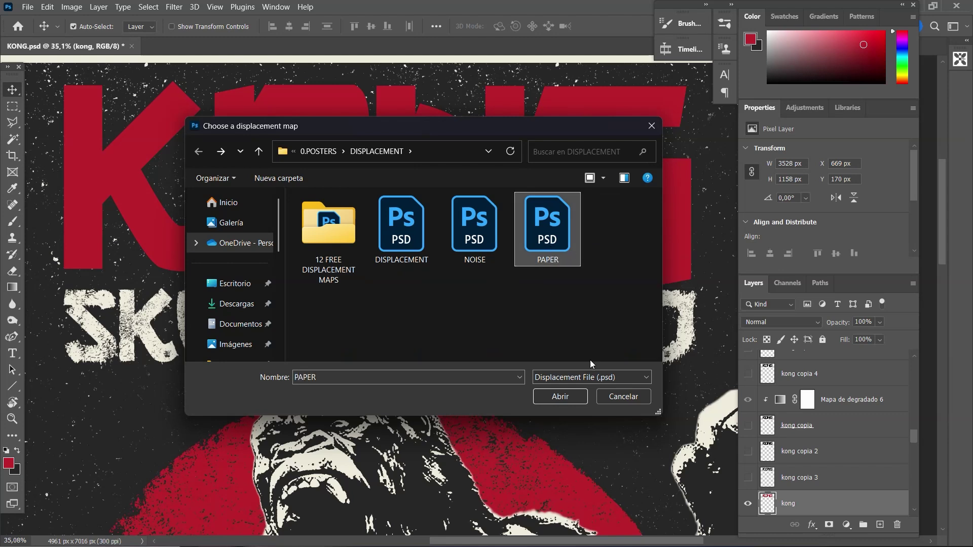
{"action": "left_click", "coordinate": [564, 399]}
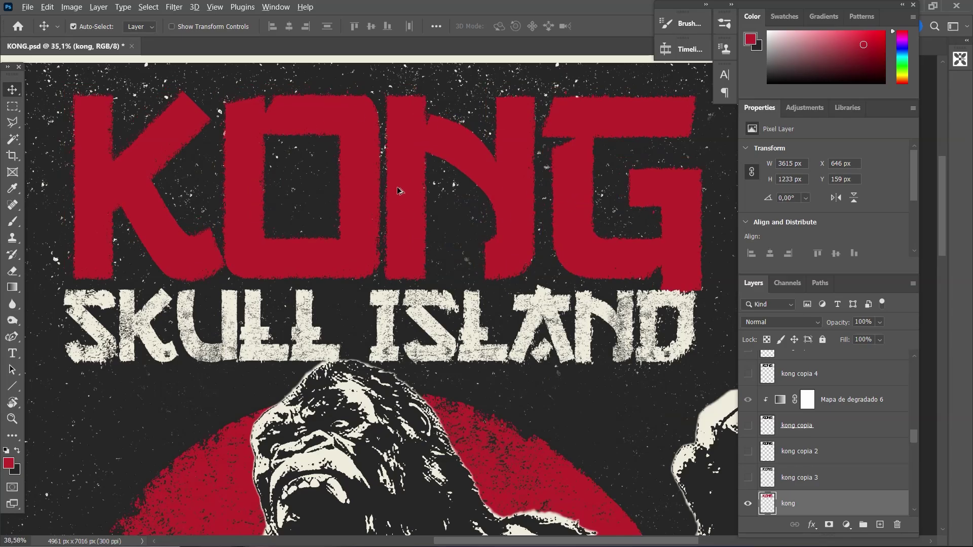
- Zoom in on the displaced KONG lettering, then zoom out and pan to see the whole poster
{"action": "scroll", "coordinate": [393, 205], "scroll_direction": "up", "scroll_amount": 3}
{"action": "scroll", "coordinate": [393, 213], "scroll_direction": "up", "scroll_amount": 2}
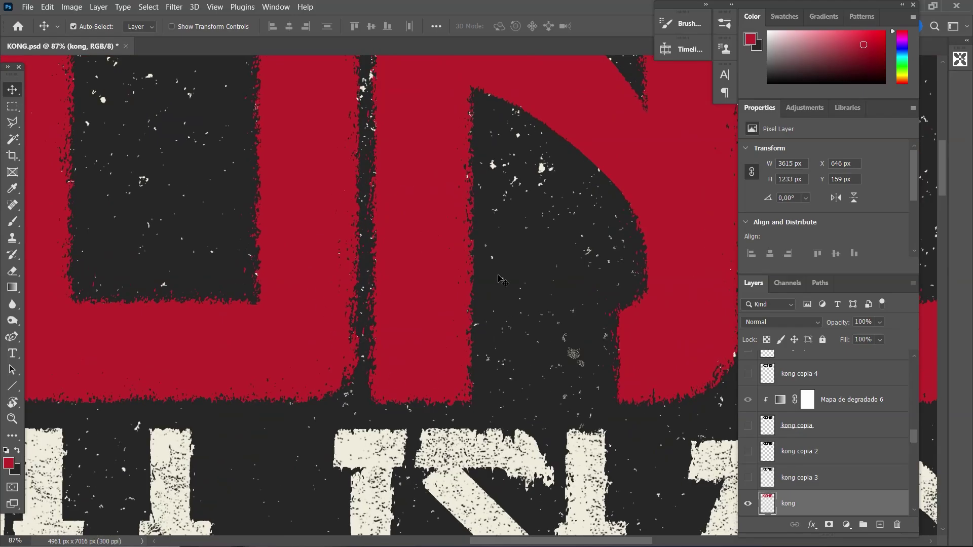
{"action": "scroll", "coordinate": [271, 236], "scroll_direction": "down", "scroll_amount": 1}
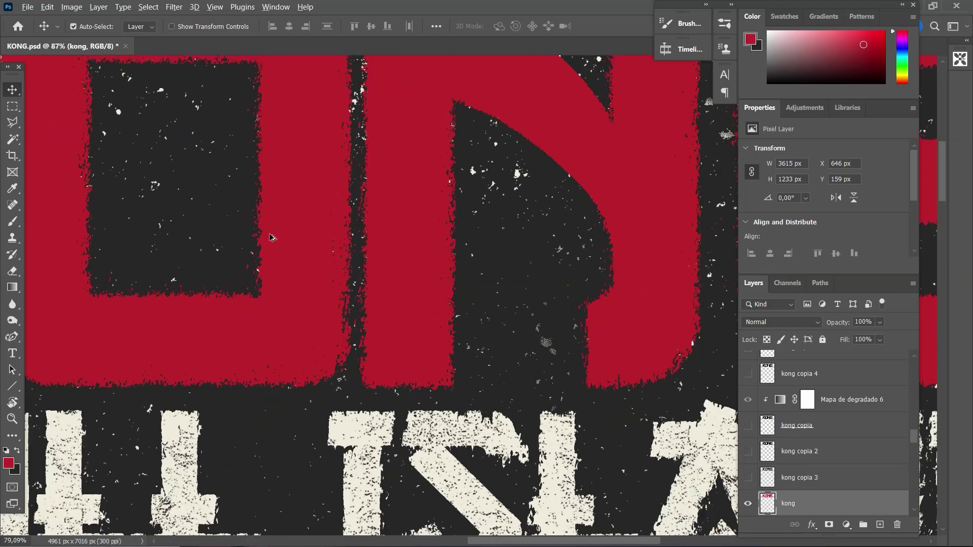
{"action": "scroll", "coordinate": [277, 236], "scroll_direction": "down", "scroll_amount": 1}
{"action": "scroll", "coordinate": [284, 235], "scroll_direction": "down", "scroll_amount": 1}
{"action": "scroll", "coordinate": [291, 234], "scroll_direction": "down", "scroll_amount": 1}
{"action": "scroll", "coordinate": [292, 236], "scroll_direction": "down", "scroll_amount": 1}
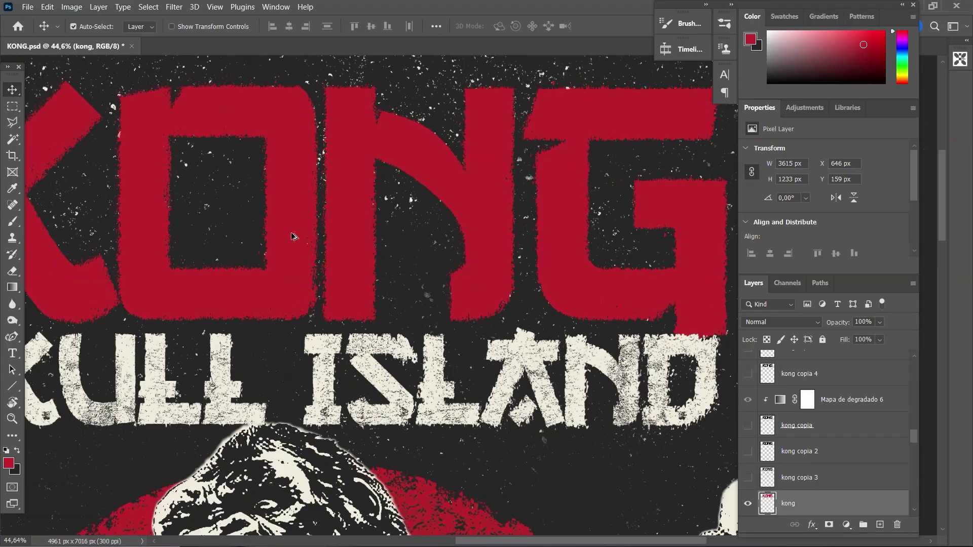
{"action": "scroll", "coordinate": [292, 236], "scroll_direction": "down", "scroll_amount": 1}
{"action": "scroll", "coordinate": [292, 236], "scroll_direction": "down", "scroll_amount": 1}
{"action": "left_click_drag", "start_coordinate": [292, 236], "coordinate": [327, 251]}
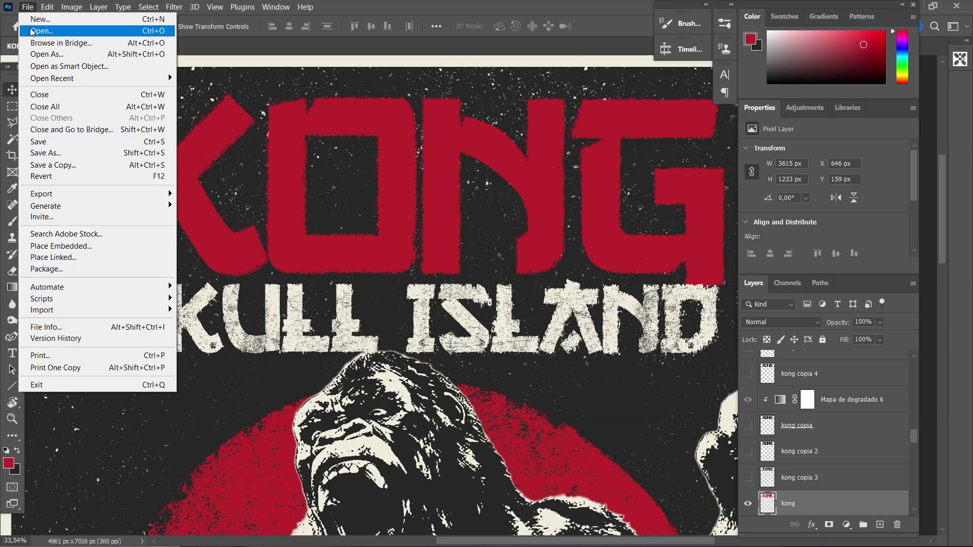
- Open NOISE.psd and PAPER.psd together, accepting the missing colour profile prompt
{"action": "left_click", "coordinate": [31, 21]}
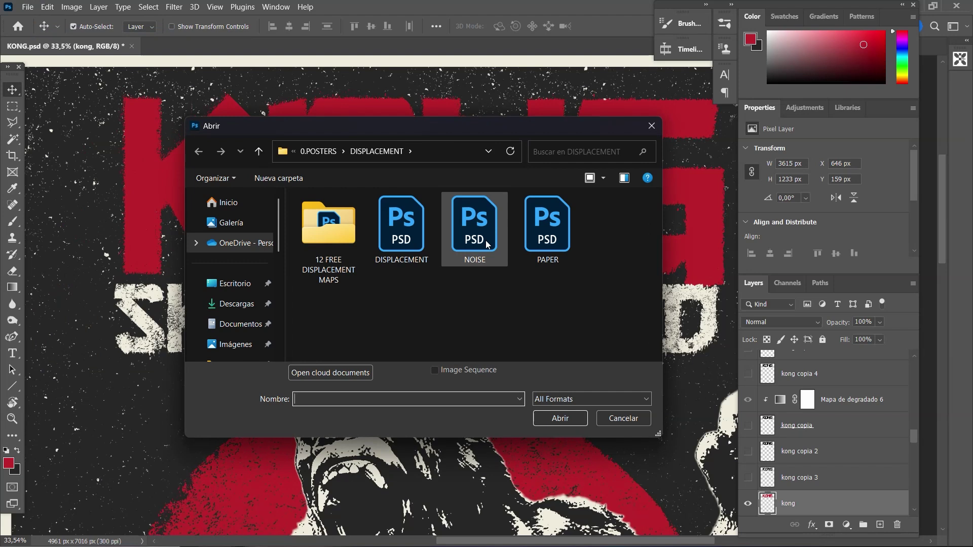
{"action": "left_click", "coordinate": [486, 245]}
{"action": "left_click", "coordinate": [547, 228], "text": "ctrl"}
{"action": "left_click", "coordinate": [560, 418]}
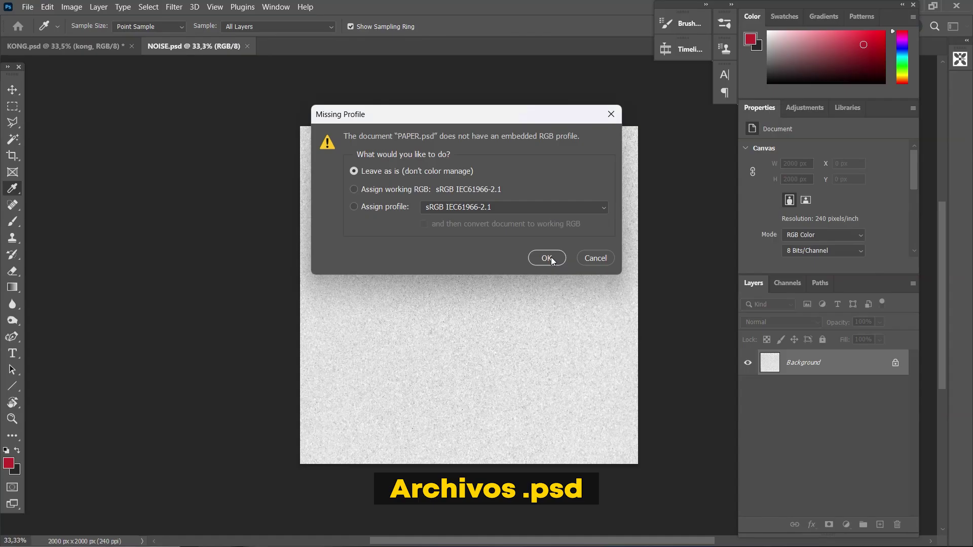
{"action": "left_click", "coordinate": [548, 258]}
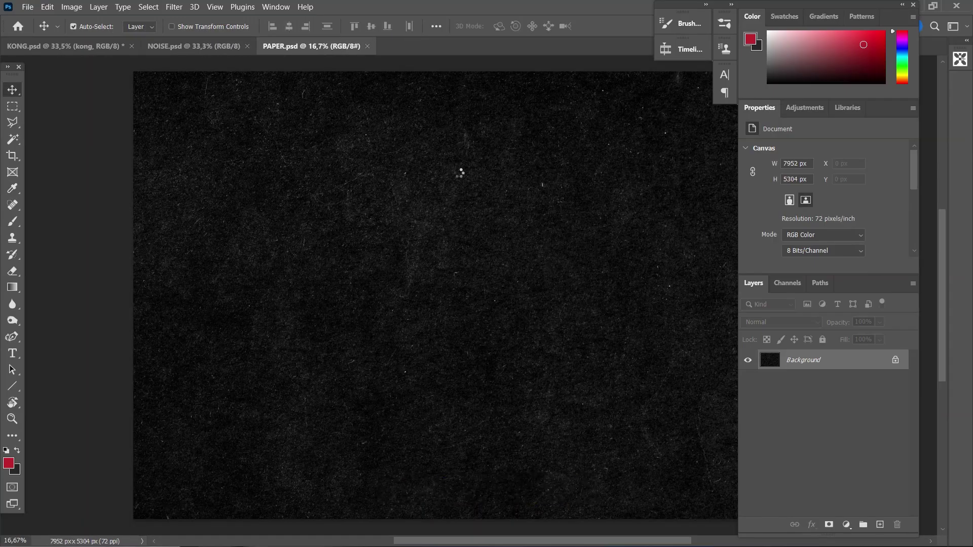
- Zoom in and out on the PAPER texture to inspect it
{"action": "scroll", "coordinate": [396, 209], "scroll_direction": "up", "scroll_amount": 3}
{"action": "scroll", "coordinate": [396, 201], "scroll_direction": "up", "scroll_amount": 3}
{"action": "scroll", "coordinate": [405, 200], "scroll_direction": "up", "scroll_amount": 3}
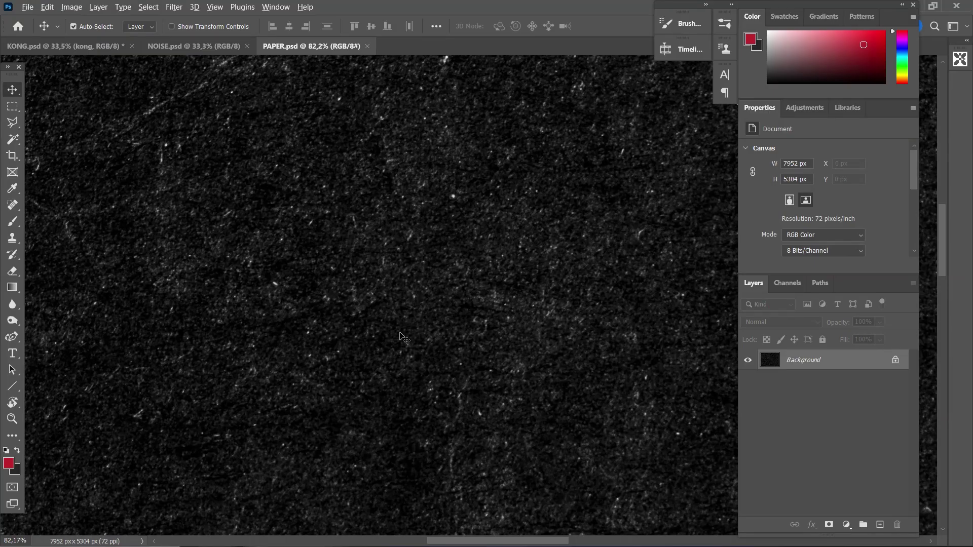
{"action": "scroll", "coordinate": [401, 337], "scroll_direction": "down", "scroll_amount": 2}
{"action": "scroll", "coordinate": [398, 336], "scroll_direction": "down", "scroll_amount": 2}
{"action": "scroll", "coordinate": [397, 336], "scroll_direction": "down", "scroll_amount": 1}
{"action": "scroll", "coordinate": [476, 327], "scroll_direction": "down", "scroll_amount": 1}
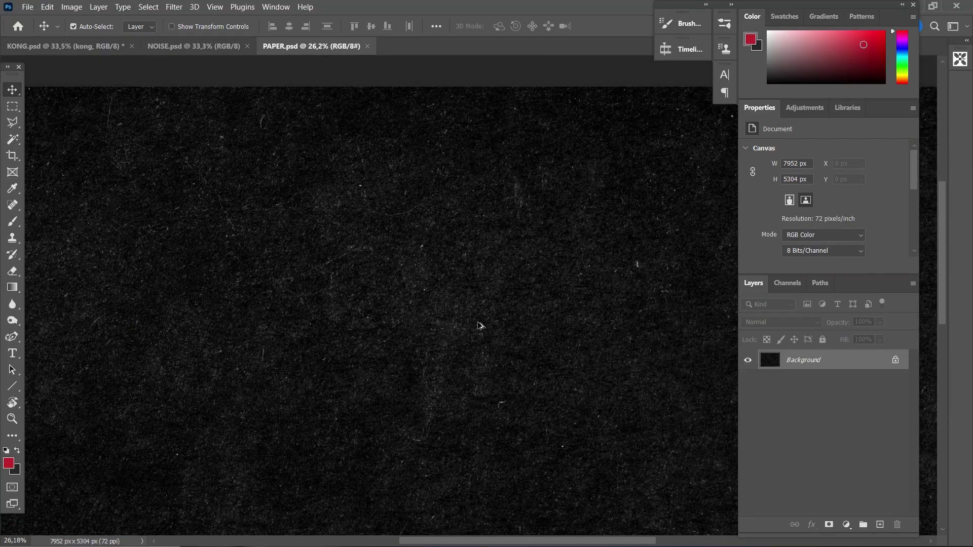
{"action": "scroll", "coordinate": [355, 304], "scroll_direction": "down", "scroll_amount": 1}
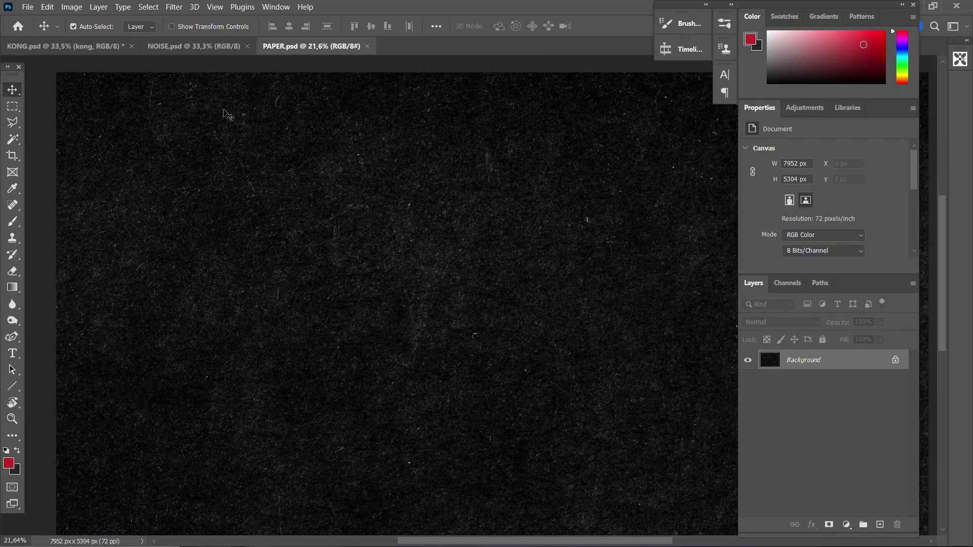
- Switch to the NOISE document and zoom in and out to inspect its grain
{"action": "left_click", "coordinate": [205, 50]}
{"action": "scroll", "coordinate": [420, 255], "scroll_direction": "up", "scroll_amount": 2}
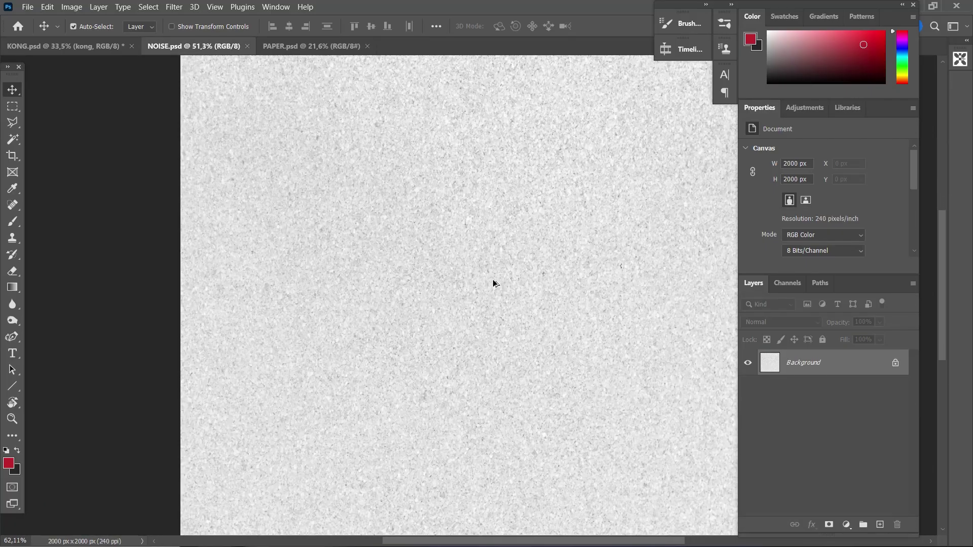
{"action": "scroll", "coordinate": [493, 283], "scroll_direction": "up", "scroll_amount": 1}
{"action": "scroll", "coordinate": [550, 279], "scroll_direction": "up", "scroll_amount": 1}
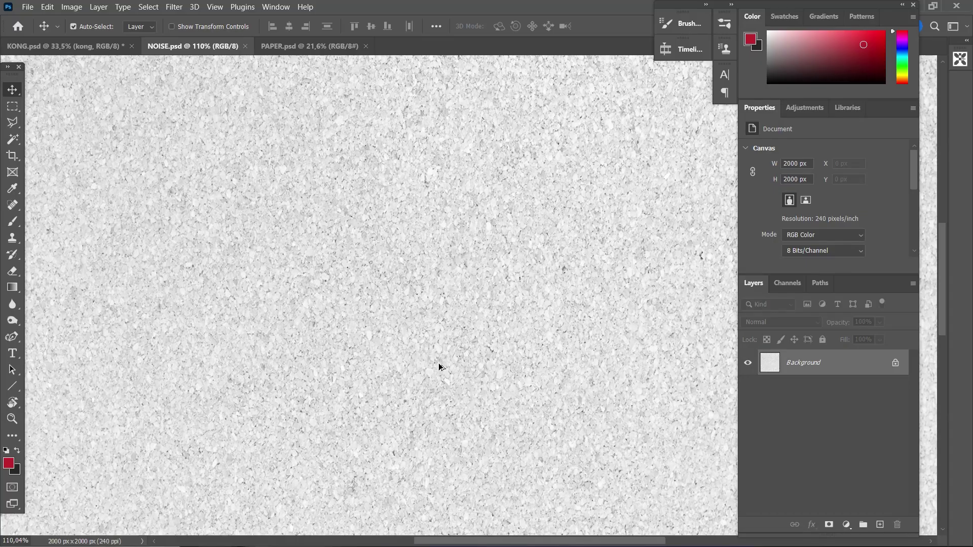
{"action": "scroll", "coordinate": [439, 366], "scroll_direction": "down", "scroll_amount": 2}
{"action": "scroll", "coordinate": [428, 315], "scroll_direction": "down", "scroll_amount": 1}
{"action": "scroll", "coordinate": [427, 313], "scroll_direction": "down", "scroll_amount": 1}
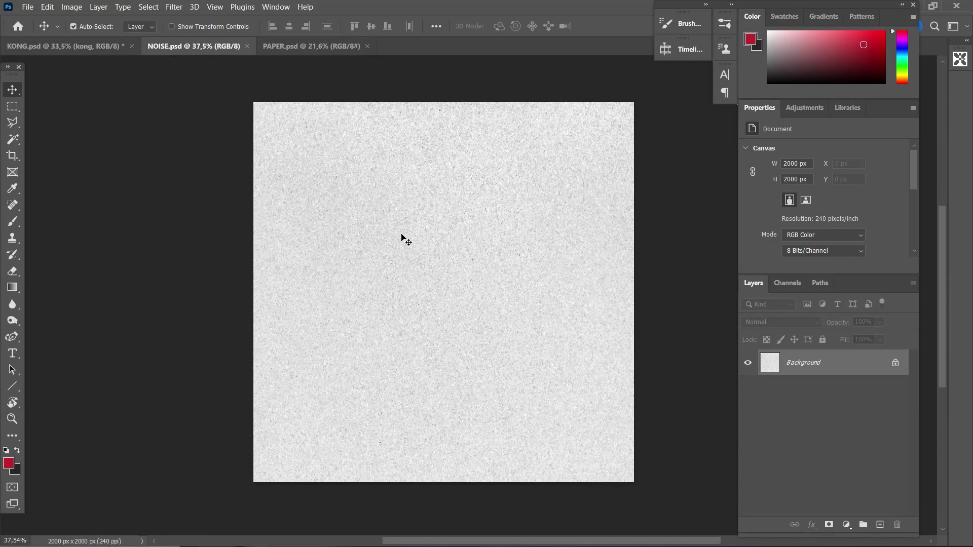
- Back on KONG, apply Displace with horizontal 20 and vertical 2, using NOISE.psd as the map
{"action": "key", "text": "ctrl+shift+Tab"}
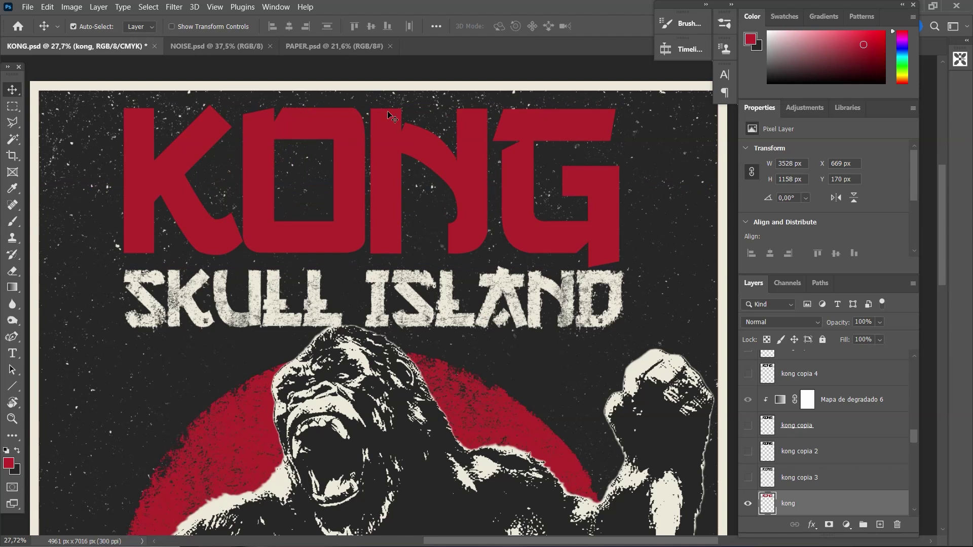
{"action": "left_click", "coordinate": [173, 8]}
{"action": "mouse_move", "coordinate": [185, 183]}
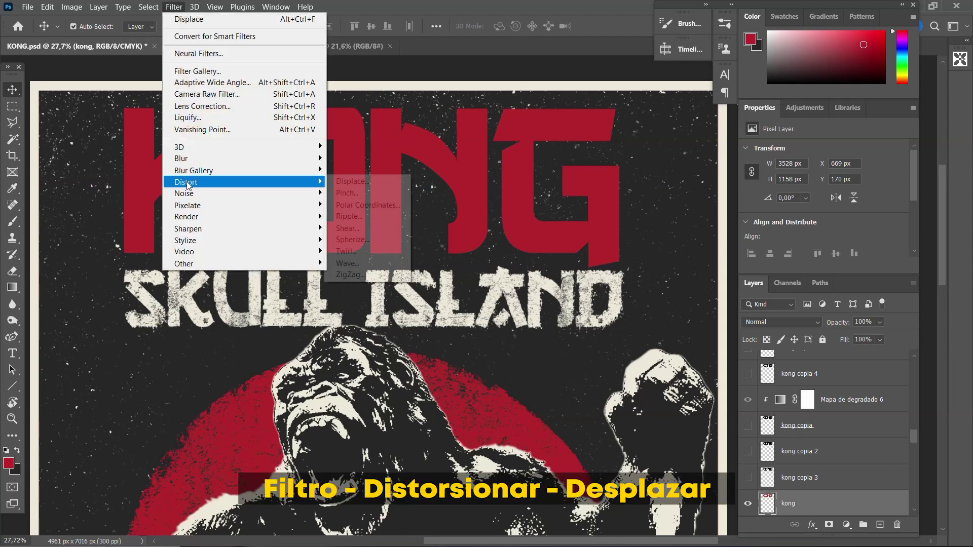
{"action": "left_click", "coordinate": [344, 183]}
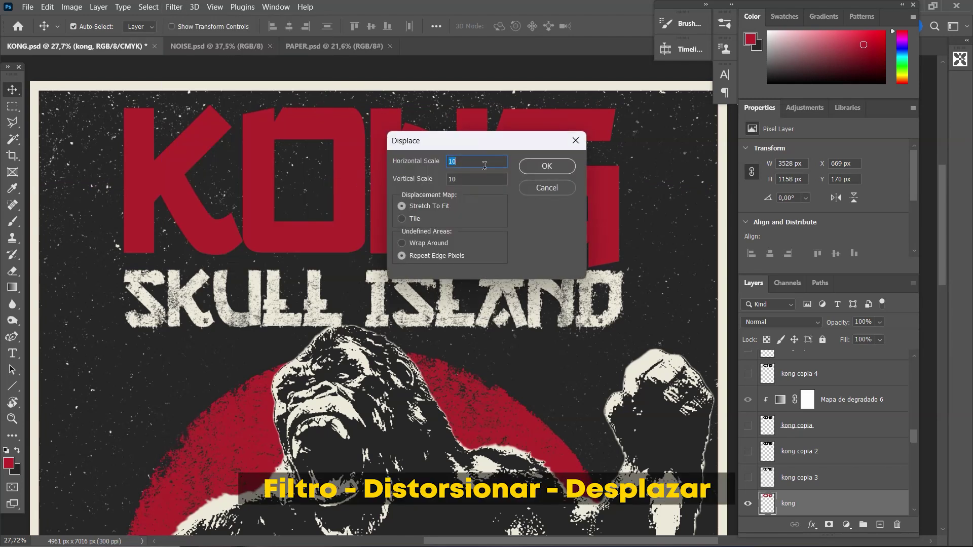
{"action": "type", "text": "2"}
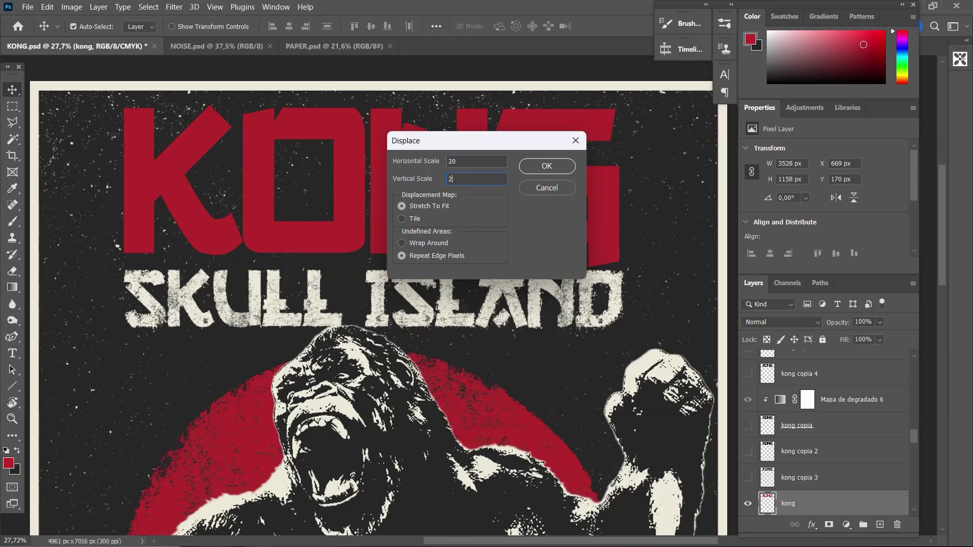
{"action": "left_click", "coordinate": [540, 166]}
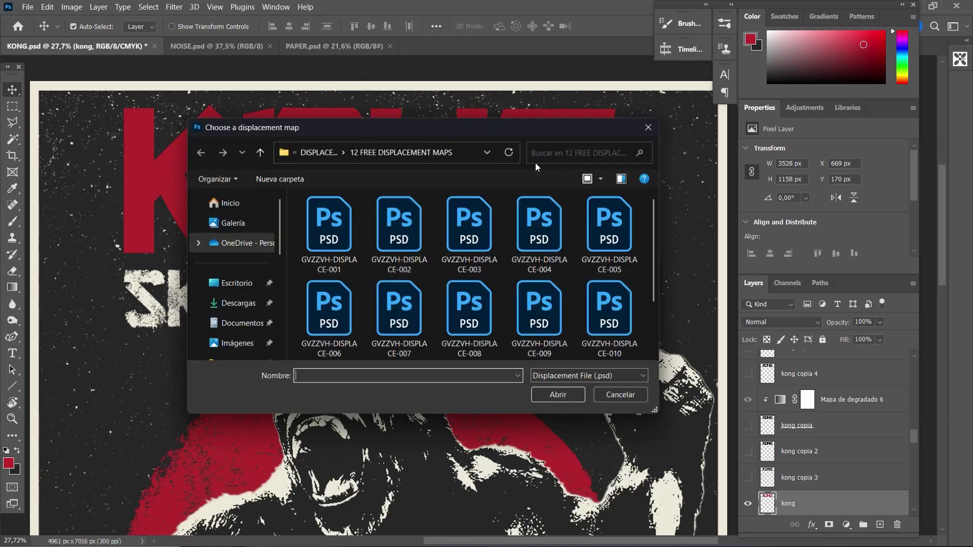
{"action": "left_click", "coordinate": [259, 151]}
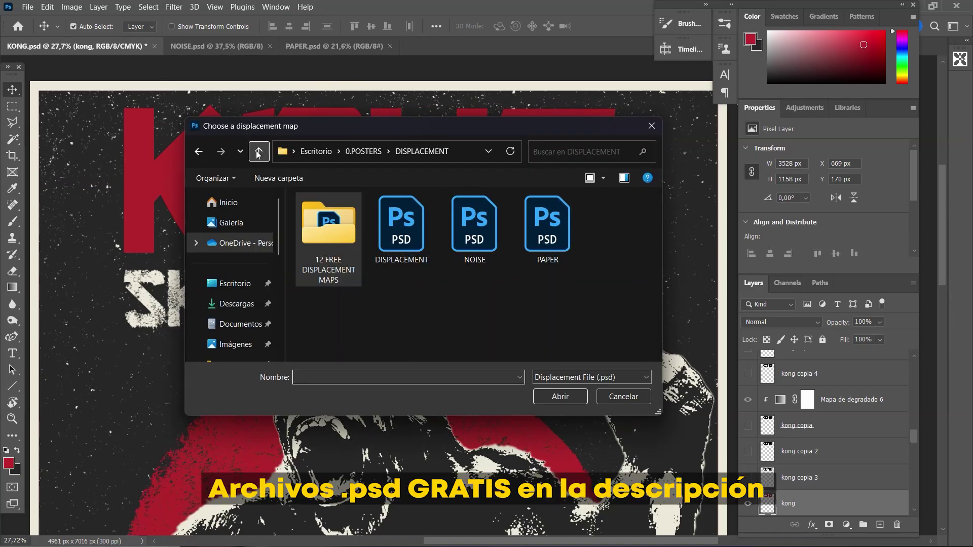
{"action": "left_click", "coordinate": [546, 247]}
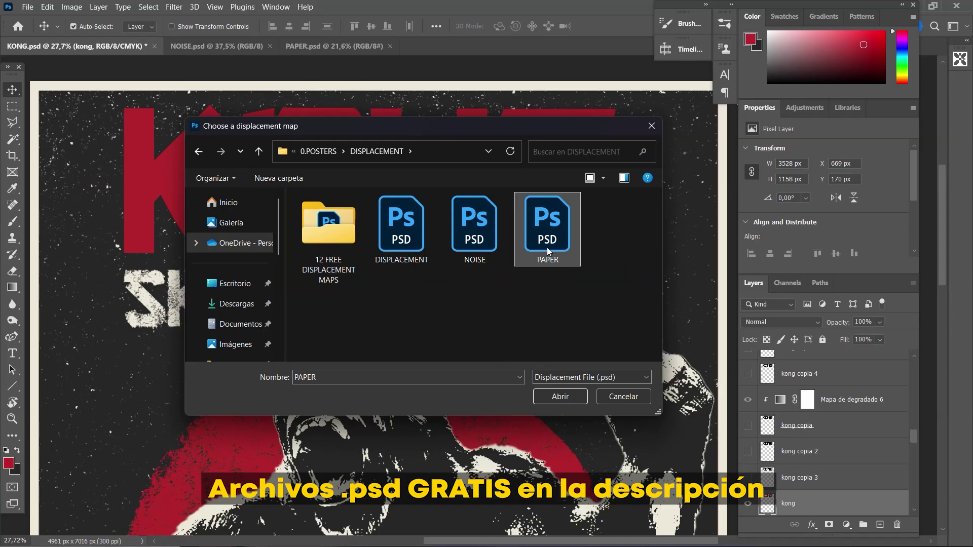
{"action": "left_click", "coordinate": [487, 242]}
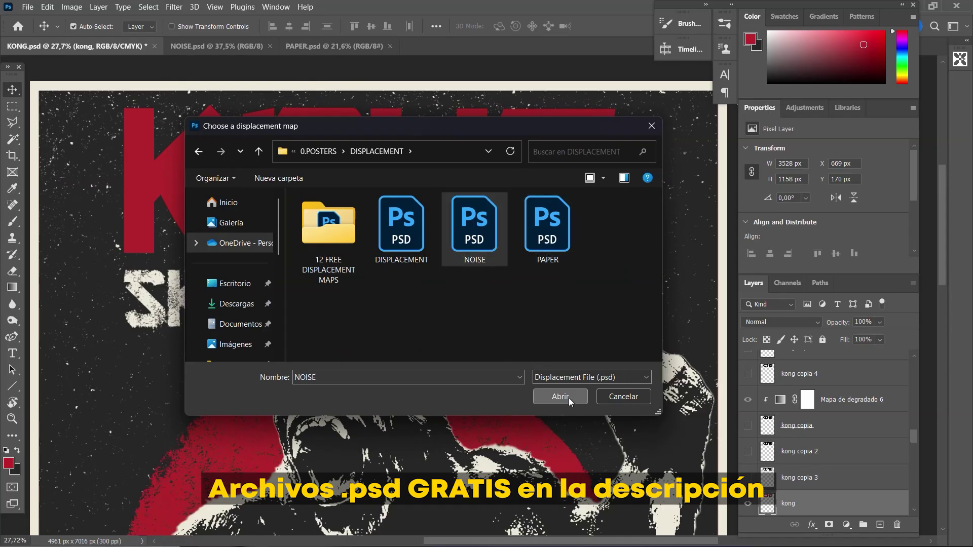
{"action": "left_click", "coordinate": [560, 396]}
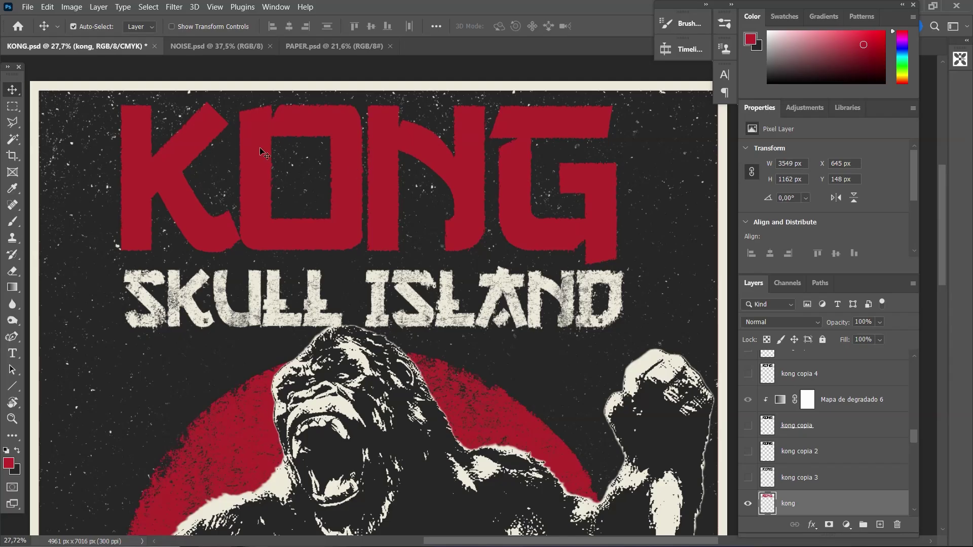
- Nudge the KONG title slightly right and down with the Move tool
{"action": "scroll", "coordinate": [388, 200], "scroll_direction": "up", "scroll_amount": 2}
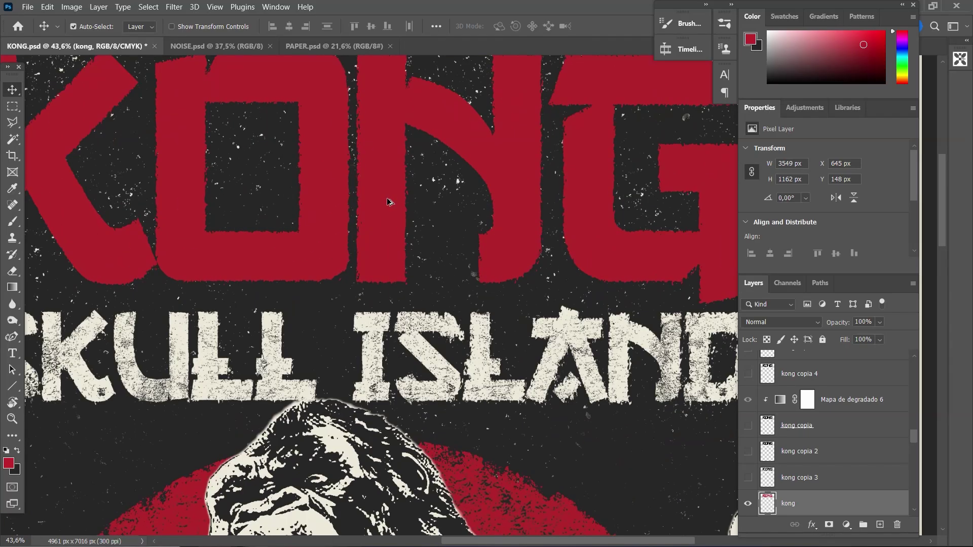
{"action": "scroll", "coordinate": [390, 201], "scroll_direction": "up", "scroll_amount": 3}
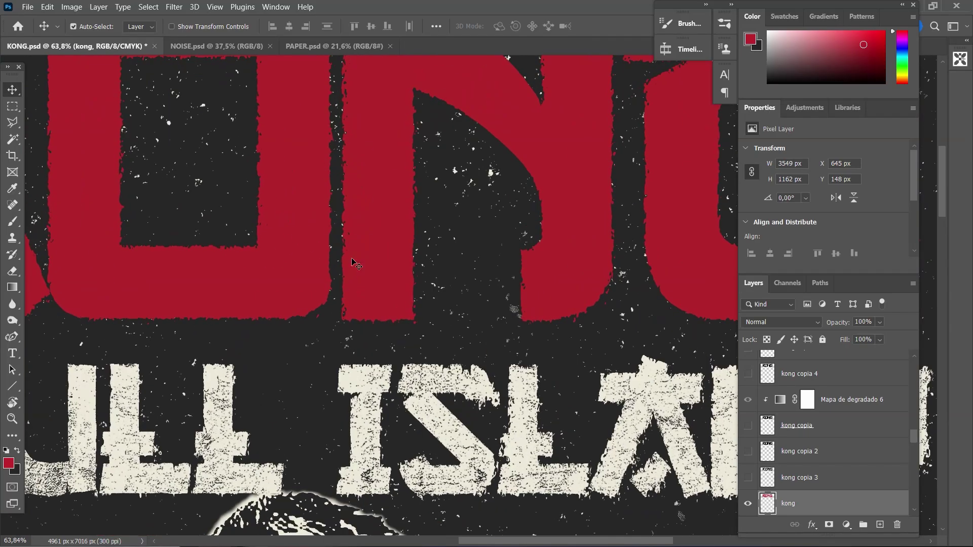
{"action": "scroll", "coordinate": [362, 264], "scroll_direction": "down", "scroll_amount": 2}
{"action": "scroll", "coordinate": [361, 264], "scroll_direction": "down", "scroll_amount": 3}
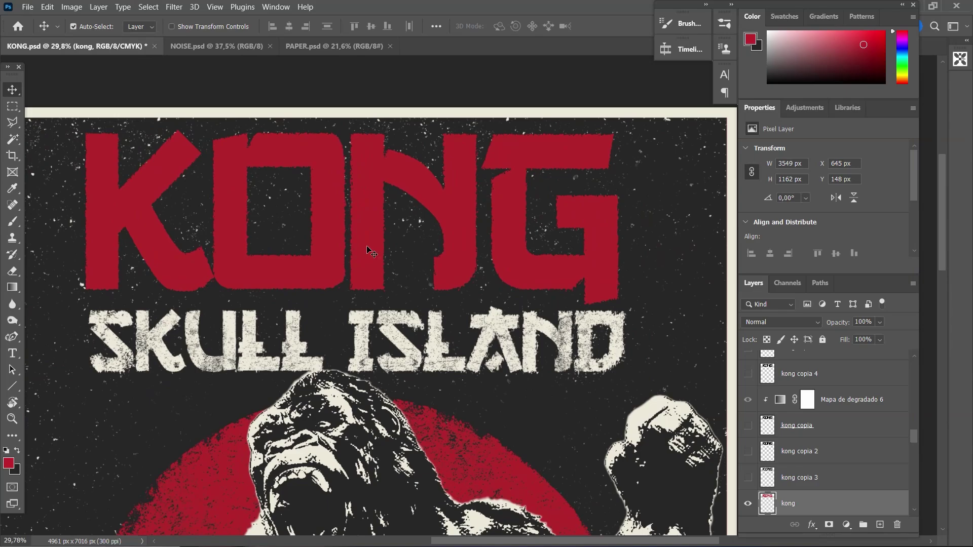
{"action": "left_click_drag", "start_coordinate": [372, 250], "coordinate": [370, 247]}
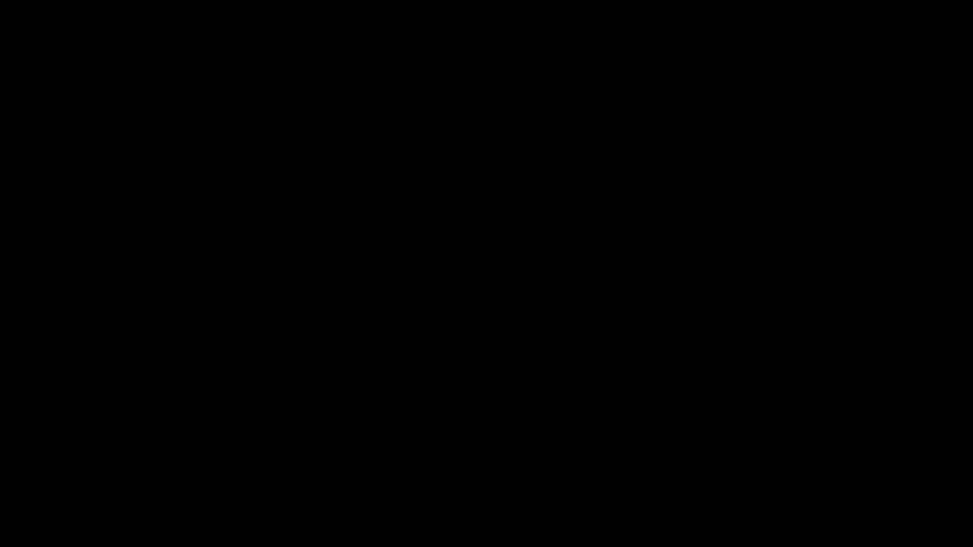
- Hide the original kong layer, then select and hide the Capa 14 grunge texture
{"action": "scroll", "coordinate": [370, 262], "scroll_direction": "down", "scroll_amount": 2}
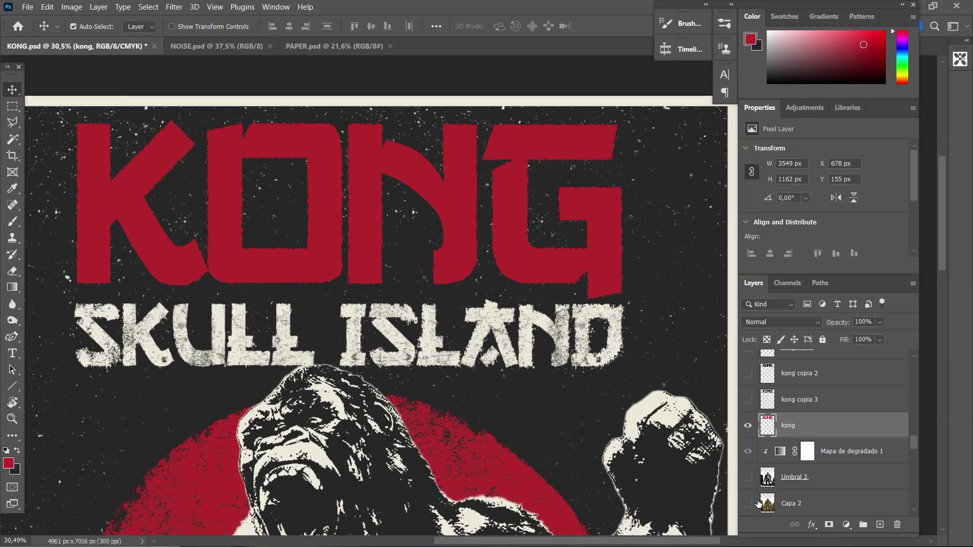
{"action": "scroll", "coordinate": [518, 408], "scroll_direction": "left", "scroll_amount": 1}
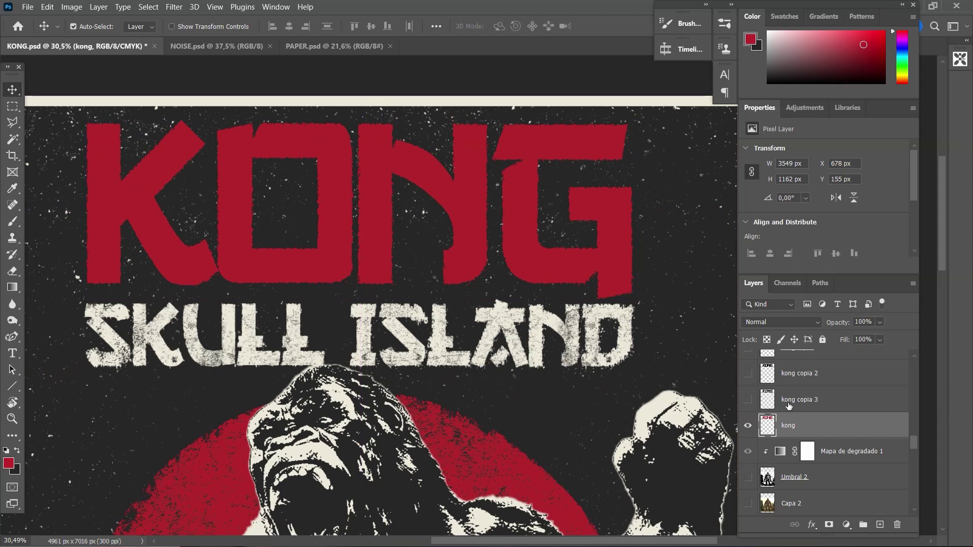
{"action": "scroll", "coordinate": [803, 408], "scroll_direction": "up", "scroll_amount": 1}
{"action": "scroll", "coordinate": [803, 408], "scroll_direction": "up", "scroll_amount": 1}
{"action": "left_click", "coordinate": [748, 475]}
{"action": "scroll", "coordinate": [779, 445], "scroll_direction": "up", "scroll_amount": 4}
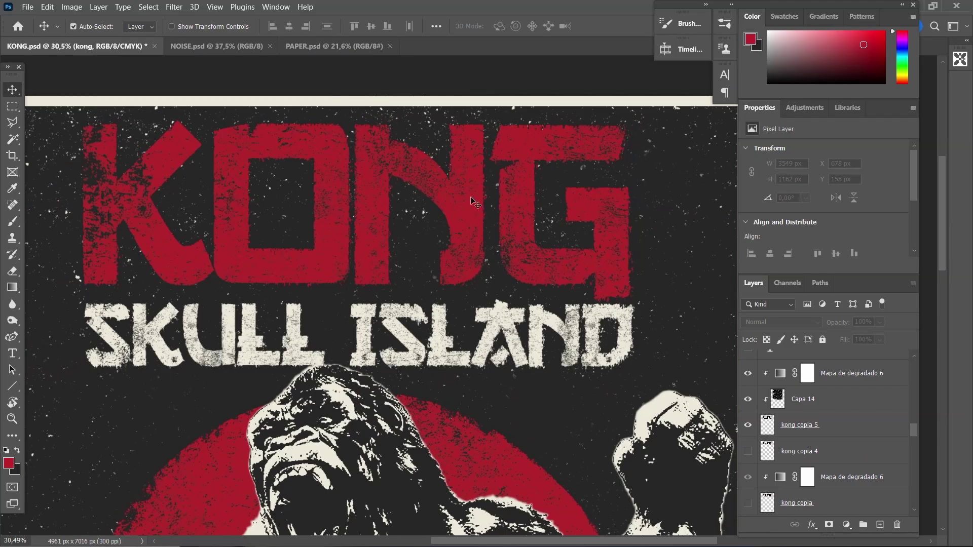
{"action": "left_click", "coordinate": [610, 223]}
{"action": "left_click", "coordinate": [748, 400]}
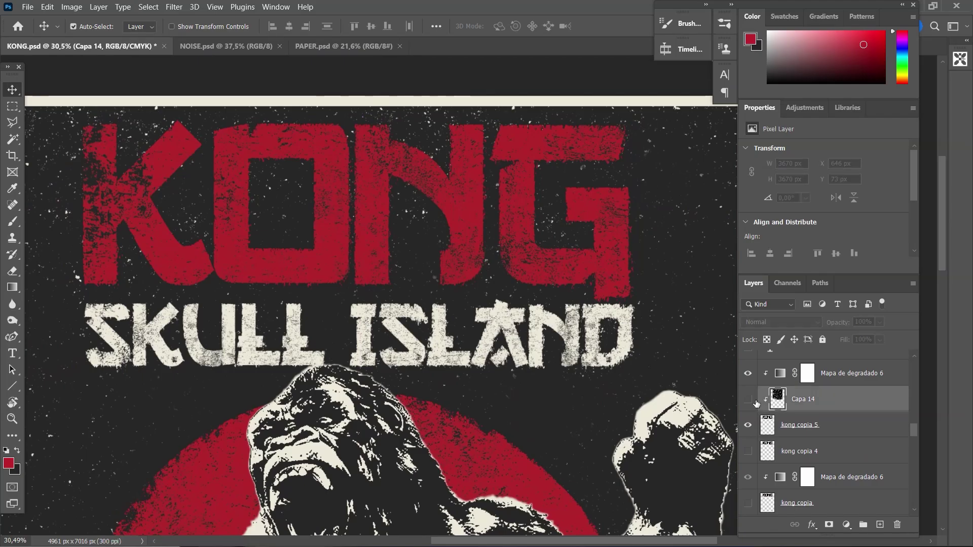
- Release Capa 14 and the gradient map from clipping and hide Mapa de degradado 6, leaving KONG black
{"action": "left_click", "coordinate": [748, 369]}
{"action": "left_click", "coordinate": [748, 369]}
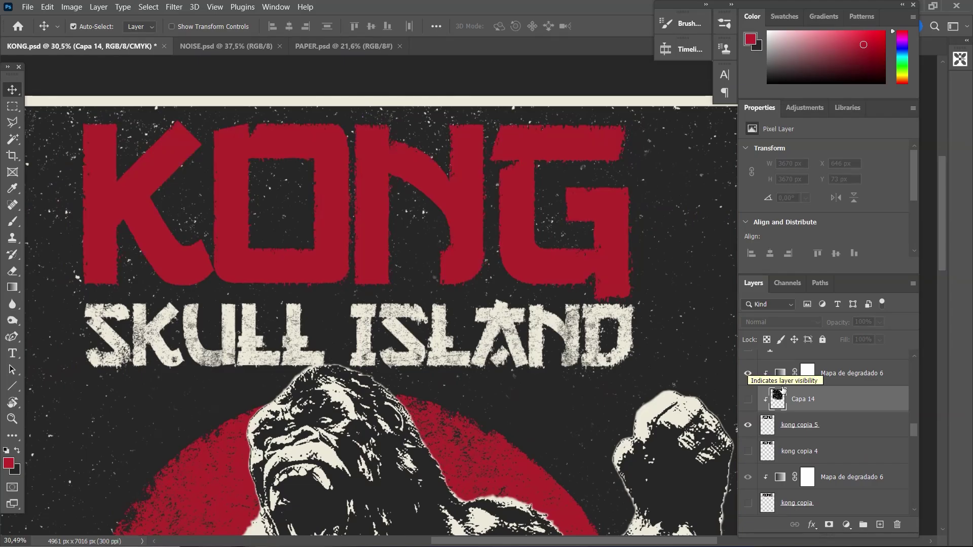
{"action": "left_click", "coordinate": [829, 411], "text": "alt"}
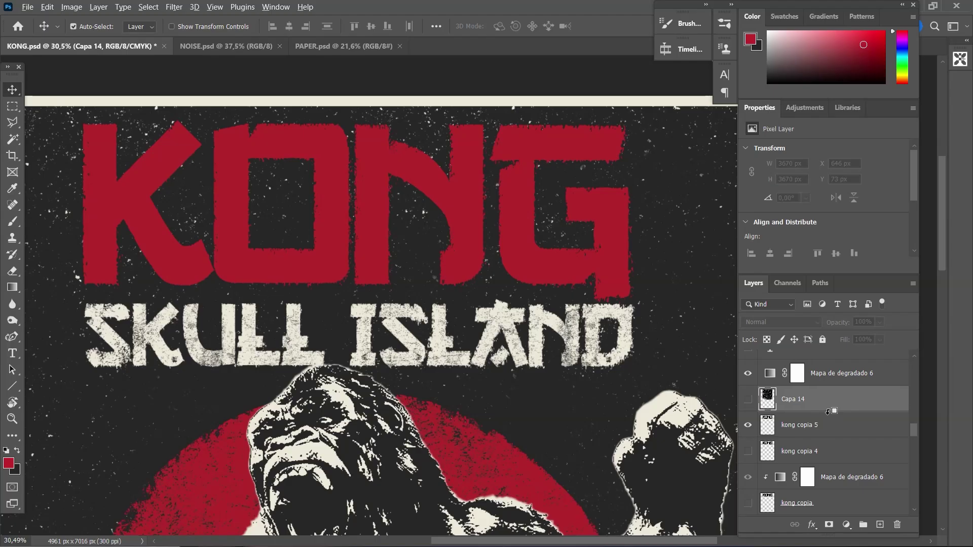
{"action": "left_click", "coordinate": [747, 374]}
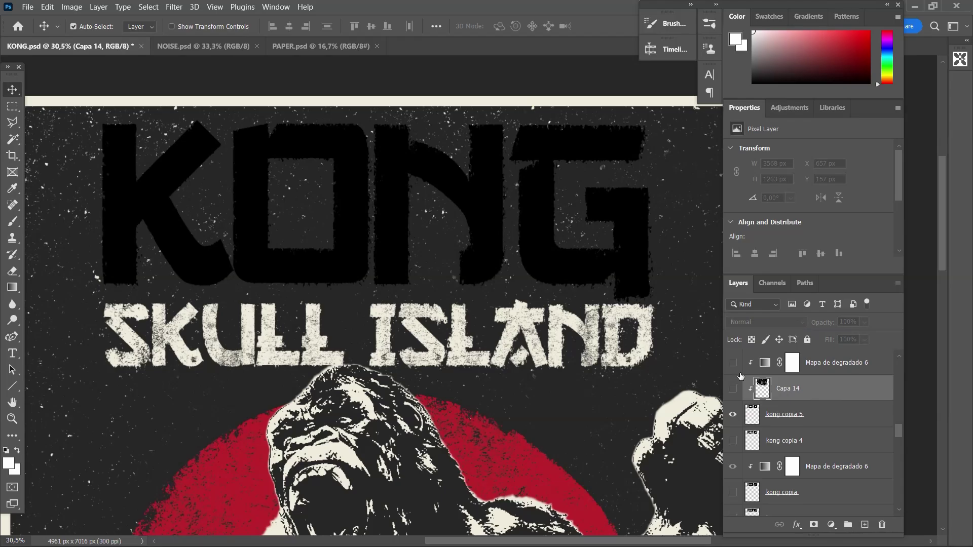
- Show Capa 14, test repositioning it, and clip it to kong copia 5 so grunge fills only the letters
{"action": "left_click", "coordinate": [732, 389]}
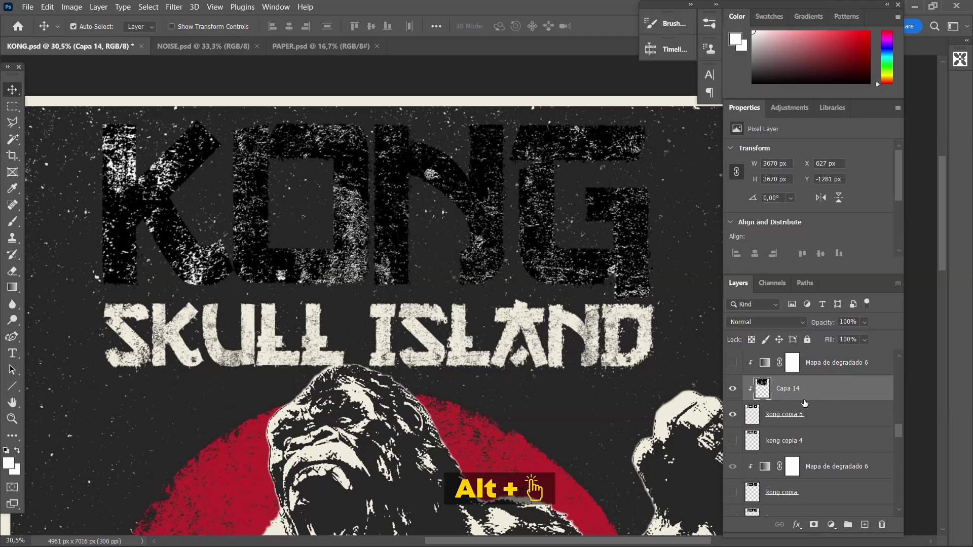
{"action": "left_click", "coordinate": [793, 403], "text": "alt"}
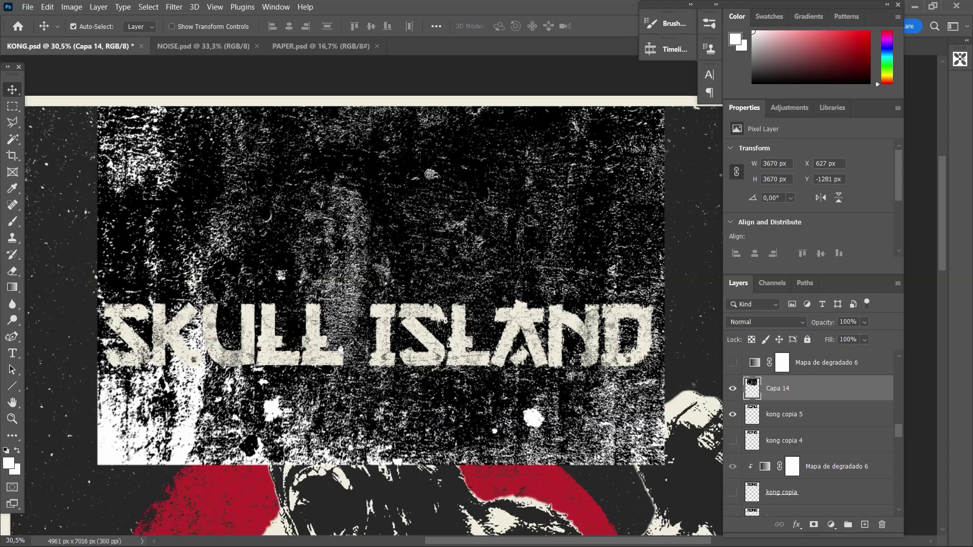
{"action": "left_click_drag", "start_coordinate": [542, 218], "coordinate": [548, 304]}
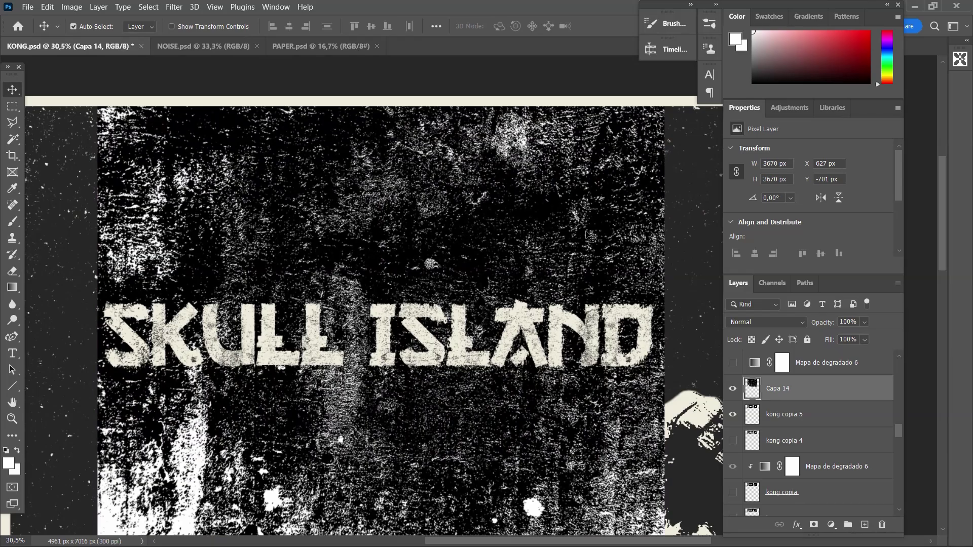
{"action": "key", "text": "ctrl+z"}
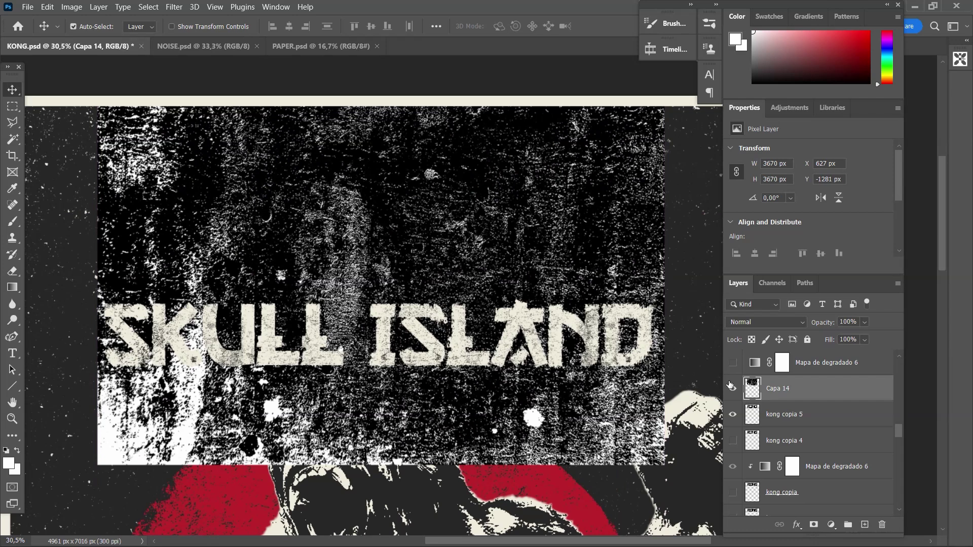
{"action": "left_click", "coordinate": [799, 400], "text": "alt"}
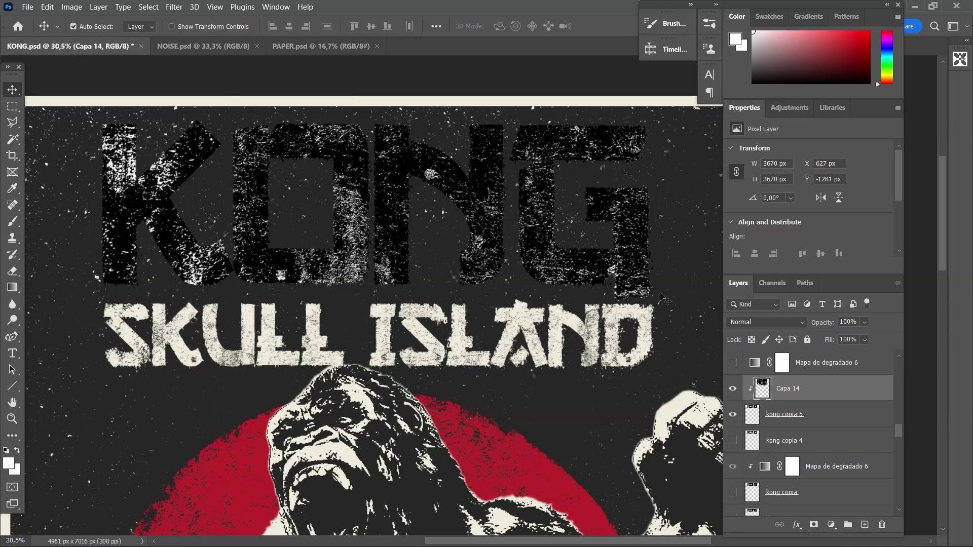
- Eyedrop the poster's red circle and swap colours with X until red is the foreground
{"action": "scroll", "coordinate": [661, 296], "scroll_direction": "down", "scroll_amount": 3}
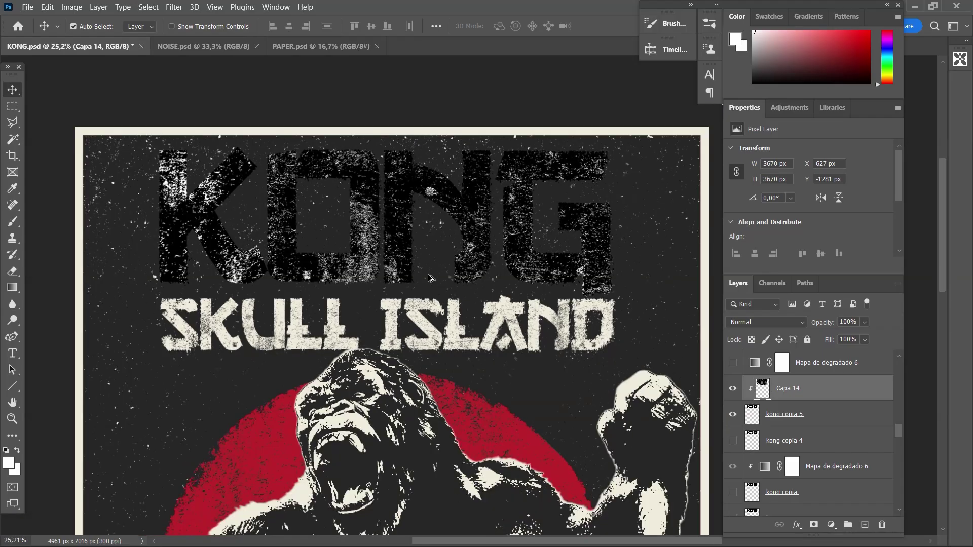
{"action": "scroll", "coordinate": [429, 278], "scroll_direction": "down", "scroll_amount": 2}
{"action": "scroll", "coordinate": [429, 278], "scroll_direction": "down", "scroll_amount": 1}
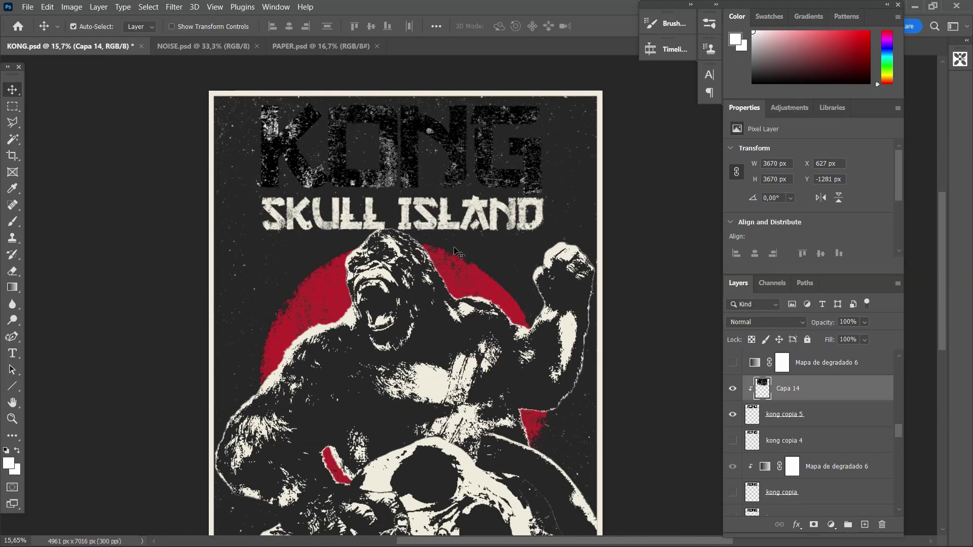
{"action": "left_click", "coordinate": [456, 258]}
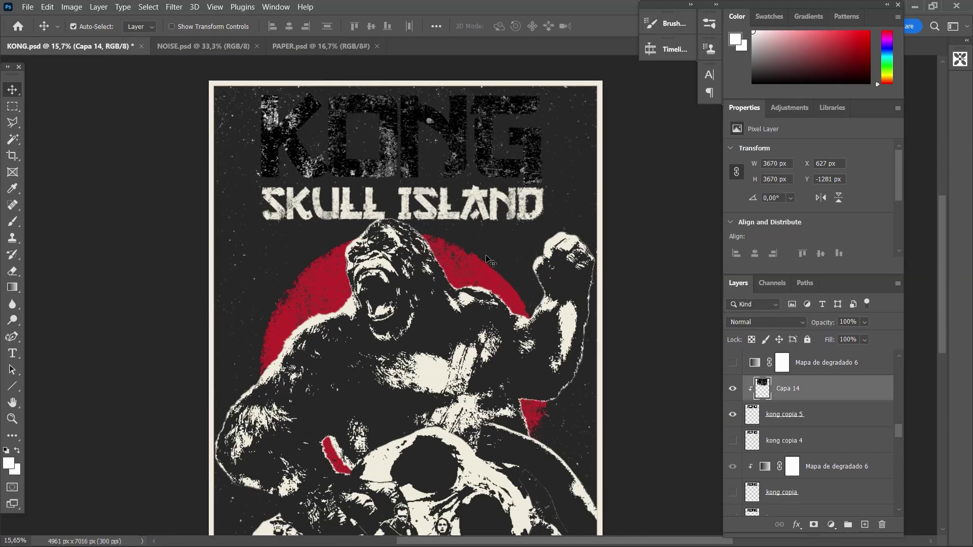
{"action": "left_click", "coordinate": [19, 188]}
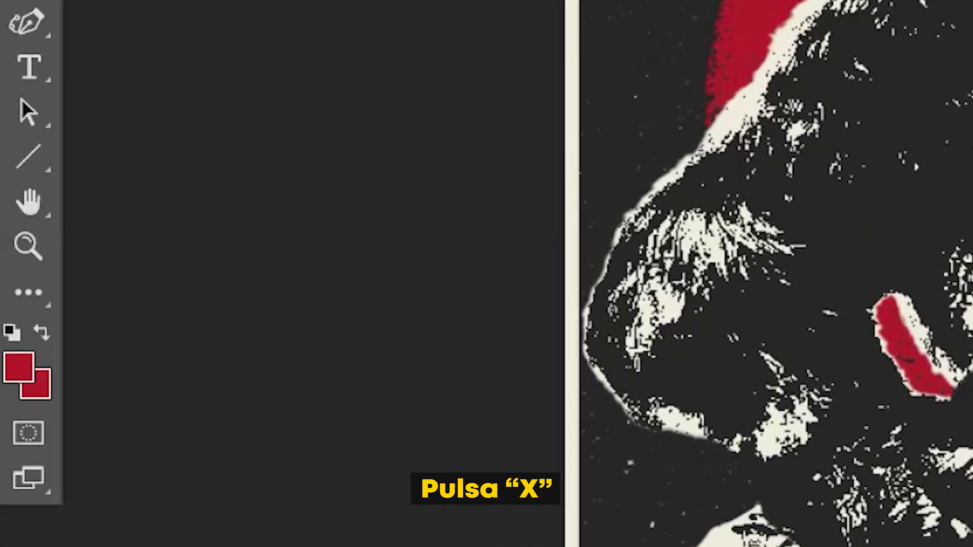
{"action": "key", "text": "x"}
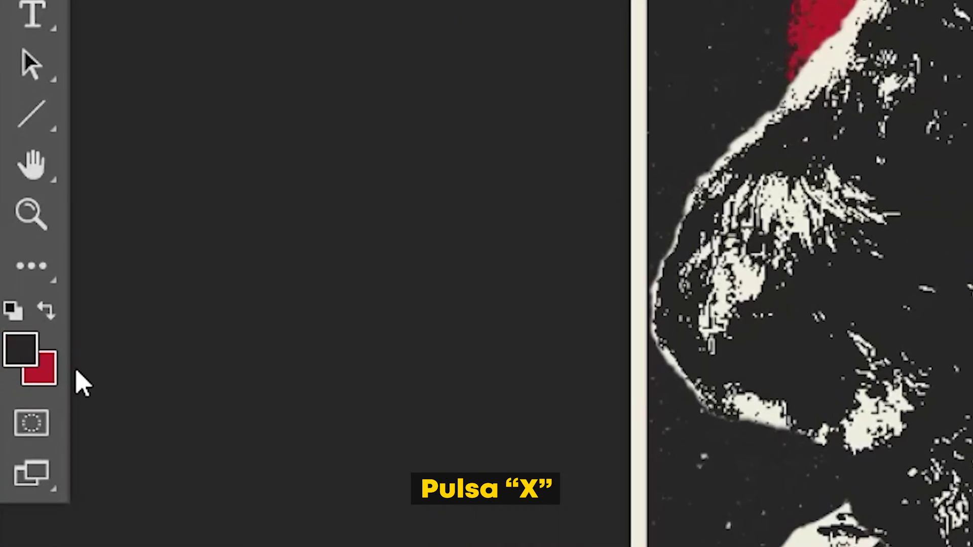
{"action": "key", "text": "x"}
{"action": "key", "text": "x"}
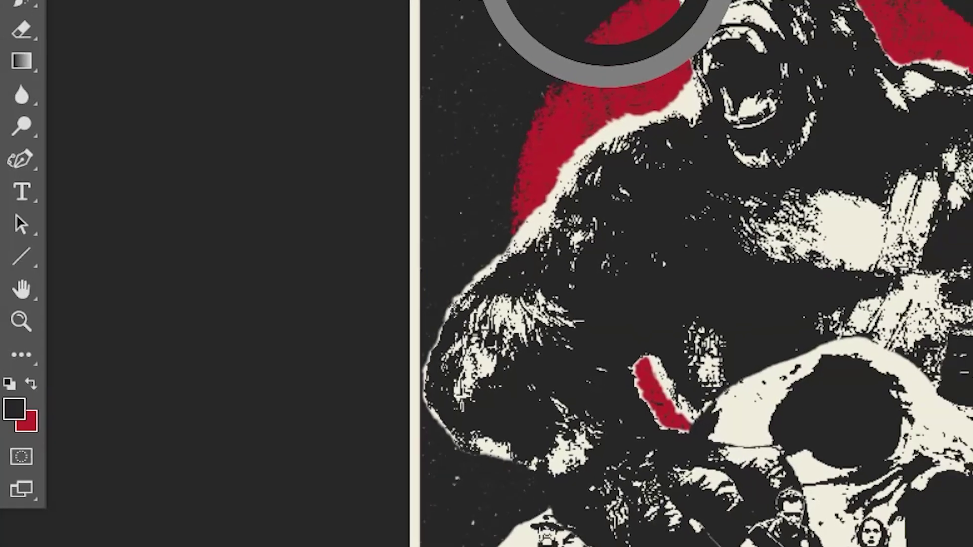
{"action": "key", "text": "x"}
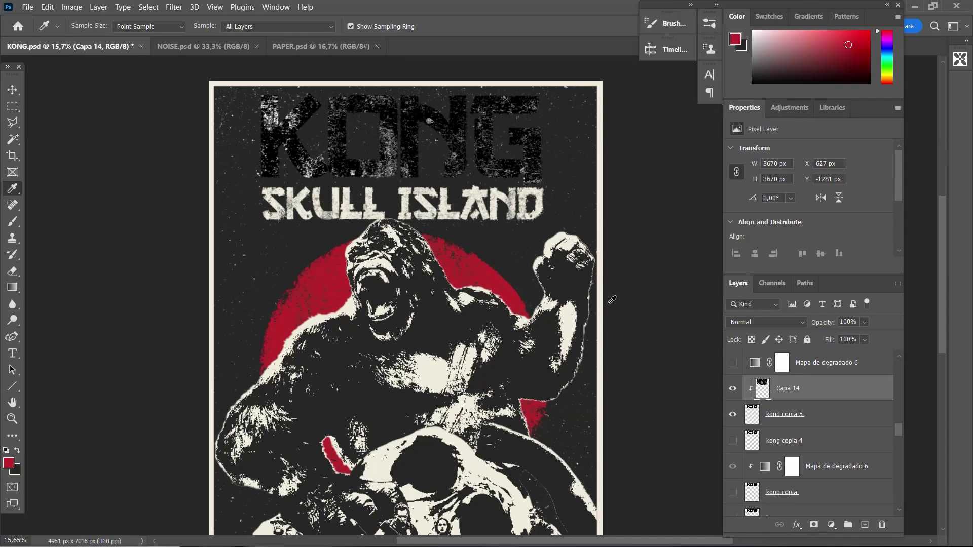
{"action": "left_click", "coordinate": [806, 364]}
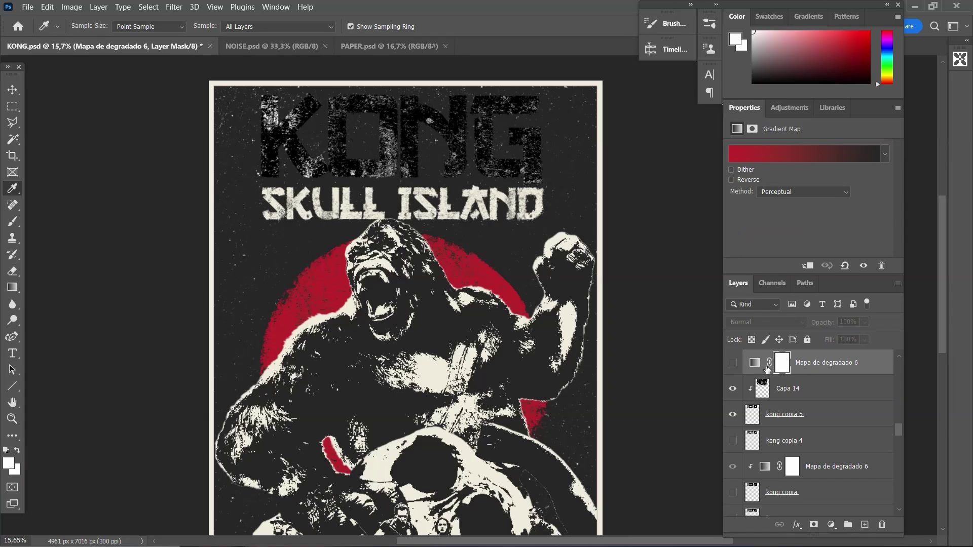
- Add a Gradient Map adjustment above Capa 14 and clip it to the textured title
{"action": "left_click", "coordinate": [782, 386]}
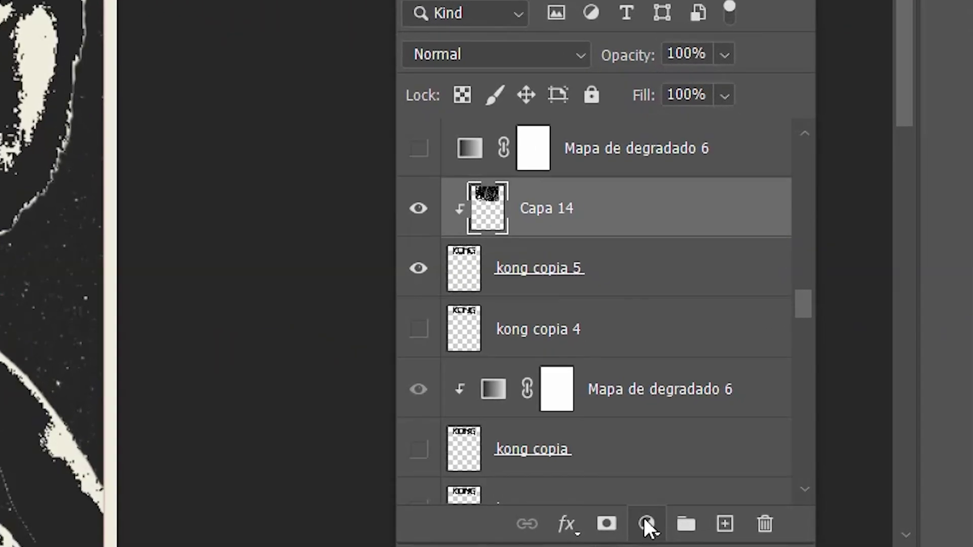
{"action": "left_click", "coordinate": [645, 518]}
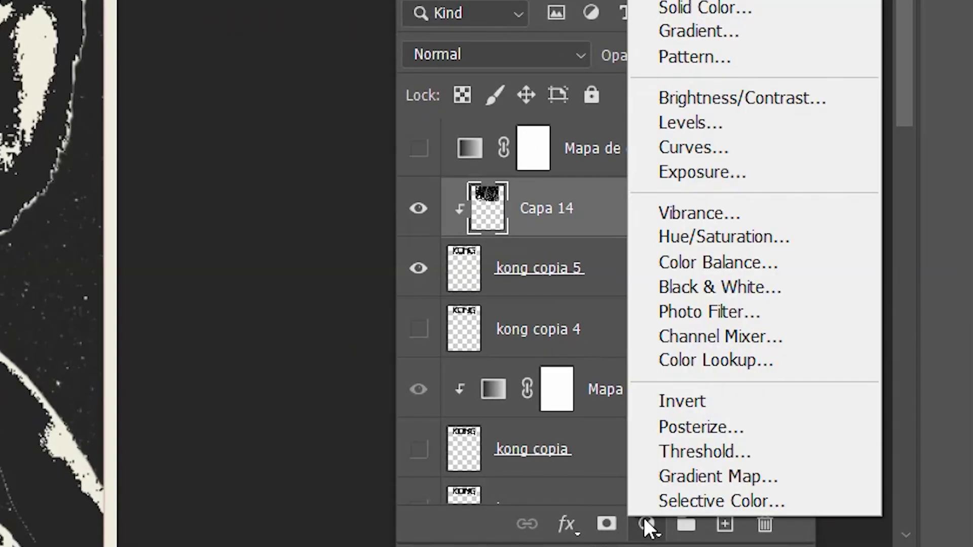
{"action": "left_click", "coordinate": [702, 483]}
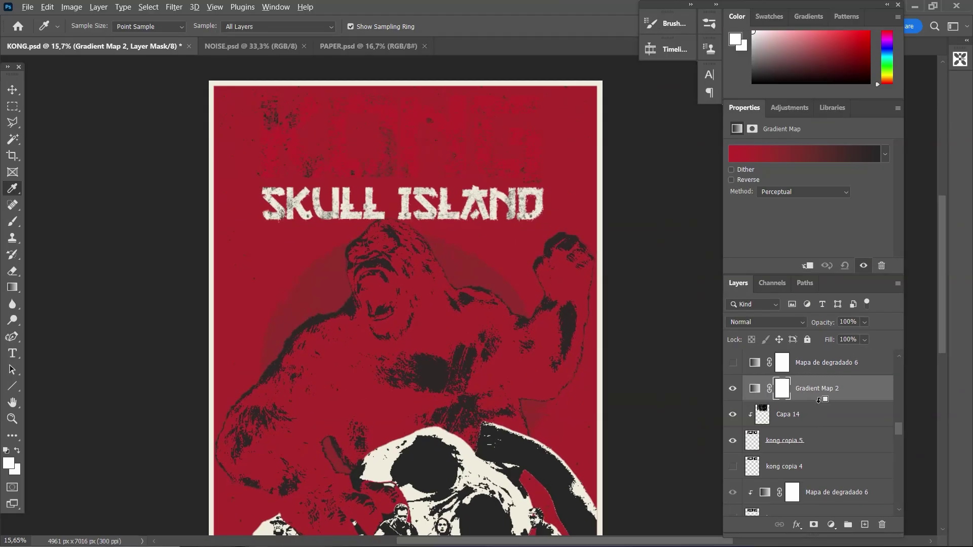
{"action": "left_click", "coordinate": [818, 400], "text": "alt"}
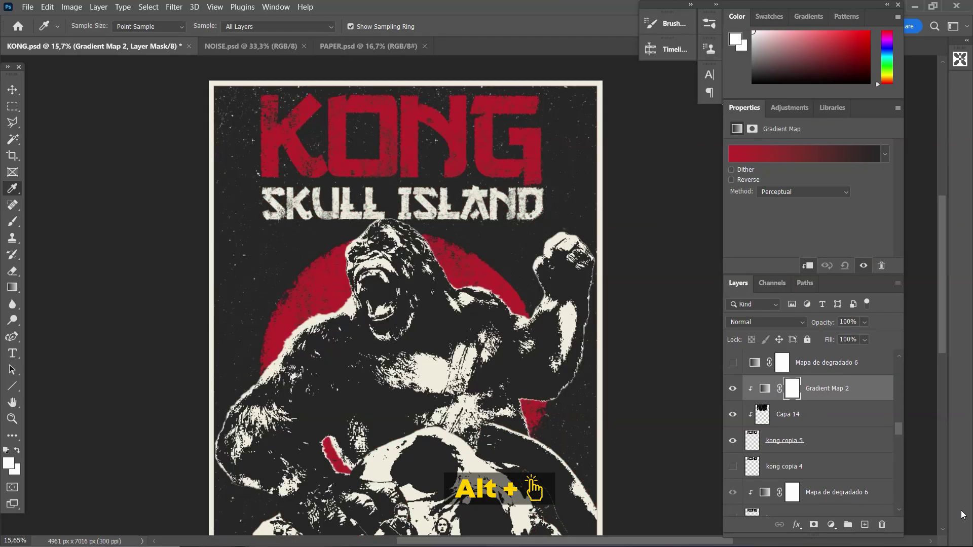
- Hide Gradient Map 2, then show and clip the red Mapa de degradado 6 to the title
{"action": "left_click", "coordinate": [733, 388]}
{"action": "left_click", "coordinate": [733, 363]}
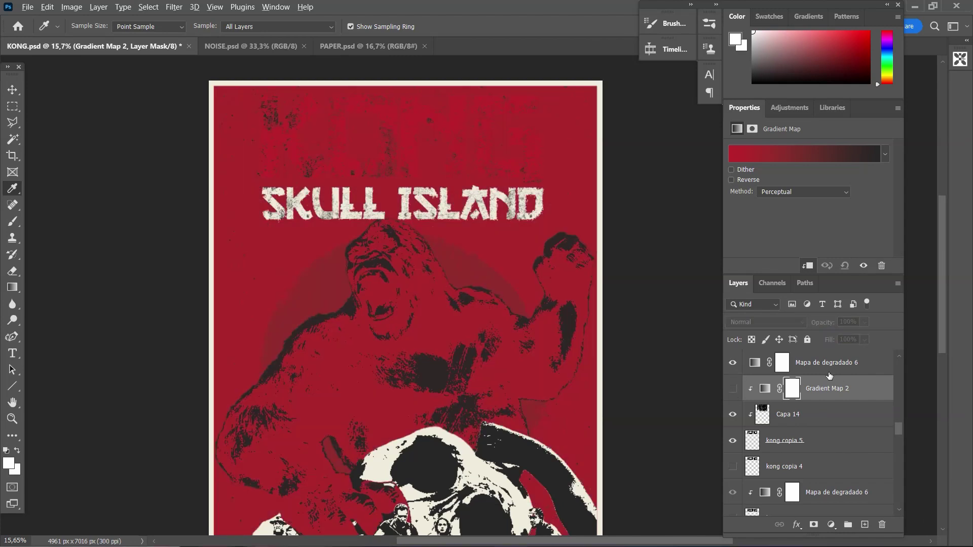
{"action": "left_click", "coordinate": [827, 375], "text": "alt"}
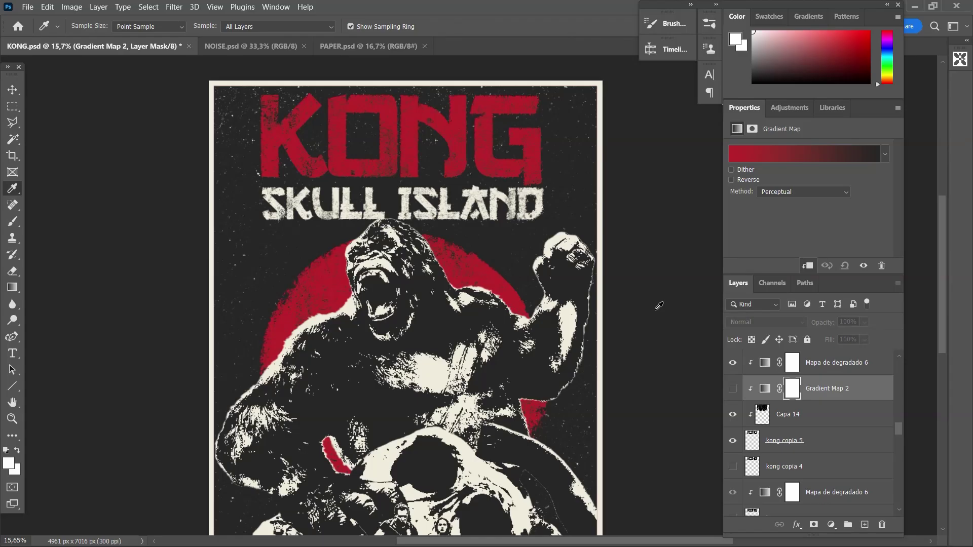
{"action": "left_click", "coordinate": [13, 89]}
{"action": "scroll", "coordinate": [873, 404], "scroll_direction": "up", "scroll_amount": 4}
- Show the cream Layer 61 and lower its opacity to 5%
{"action": "scroll", "coordinate": [867, 402], "scroll_direction": "up", "scroll_amount": 1}
{"action": "scroll", "coordinate": [857, 400], "scroll_direction": "up", "scroll_amount": 2}
{"action": "scroll", "coordinate": [849, 398], "scroll_direction": "up", "scroll_amount": 2}
{"action": "scroll", "coordinate": [851, 394], "scroll_direction": "up", "scroll_amount": 3}
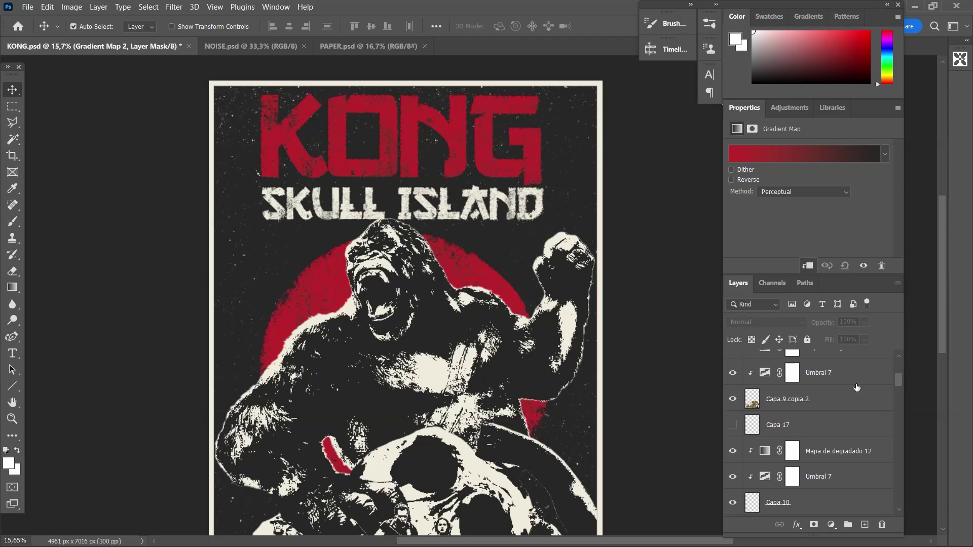
{"action": "scroll", "coordinate": [857, 388], "scroll_direction": "up", "scroll_amount": 2}
{"action": "scroll", "coordinate": [856, 388], "scroll_direction": "up", "scroll_amount": 1}
{"action": "scroll", "coordinate": [856, 388], "scroll_direction": "up", "scroll_amount": 2}
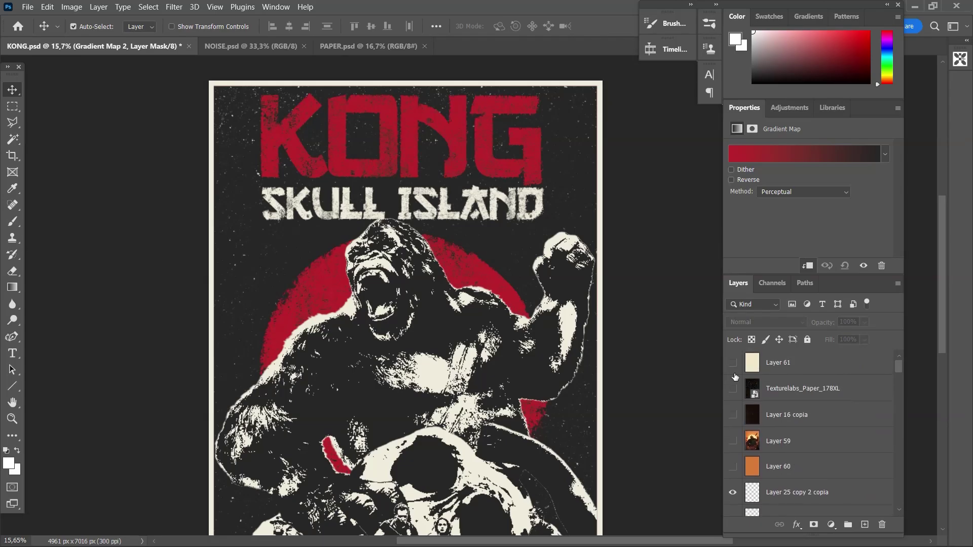
{"action": "left_click", "coordinate": [733, 362]}
{"action": "left_click", "coordinate": [855, 359]}
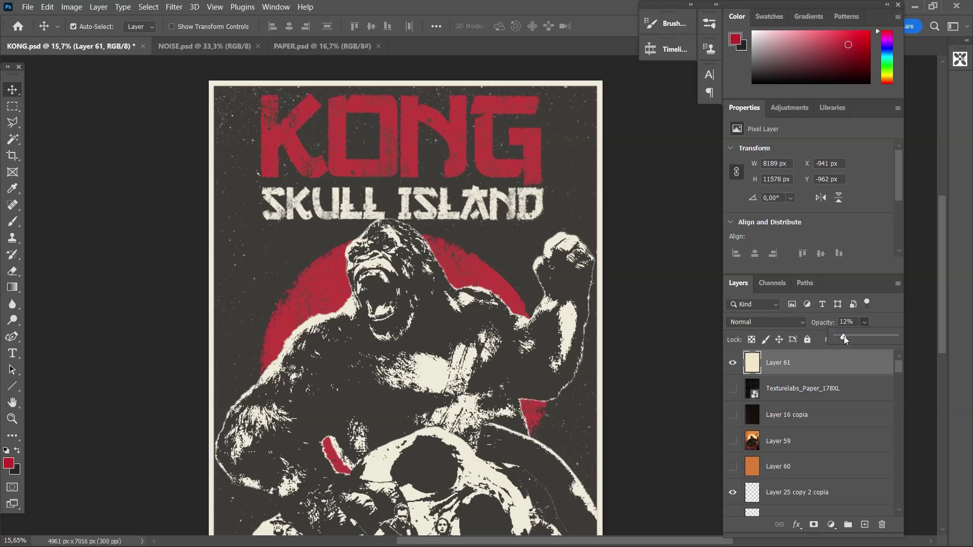
{"action": "left_click_drag", "start_coordinate": [842, 338], "coordinate": [840, 339]}
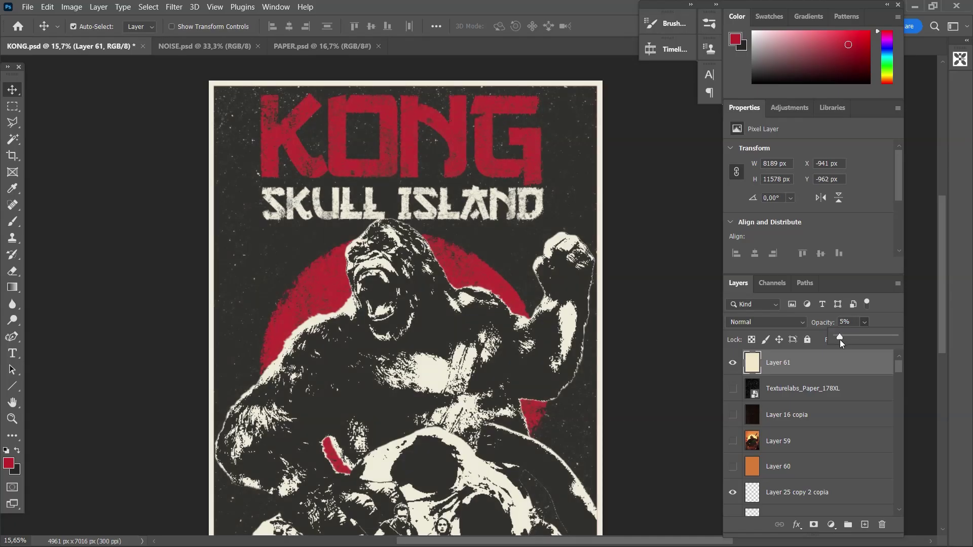
- Turn on the Texturelabs_Paper_178XL texture layer over the poster
{"action": "left_click", "coordinate": [732, 389]}
{"action": "scroll", "coordinate": [253, 198], "scroll_direction": "up", "scroll_amount": 3}
{"action": "scroll", "coordinate": [254, 199], "scroll_direction": "up", "scroll_amount": 3}
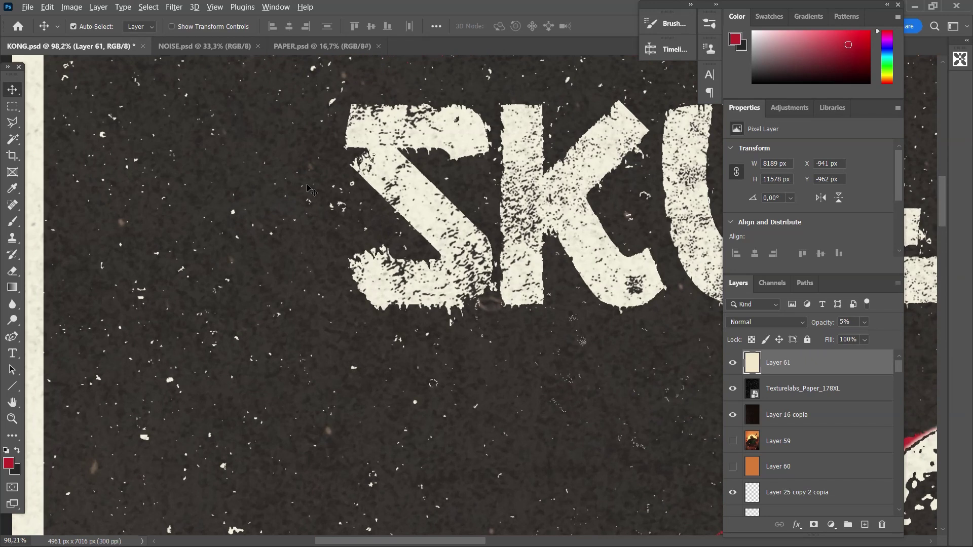
{"action": "scroll", "coordinate": [451, 255], "scroll_direction": "down", "scroll_amount": 3}
{"action": "scroll", "coordinate": [451, 256], "scroll_direction": "down", "scroll_amount": 1}
{"action": "left_click", "coordinate": [810, 414]}
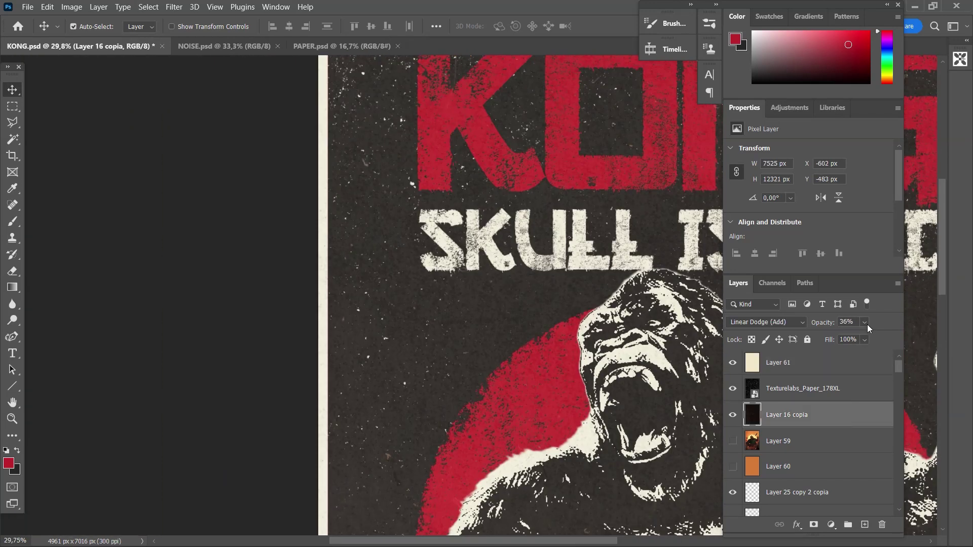
{"action": "left_click_drag", "start_coordinate": [873, 333], "coordinate": [898, 336]}
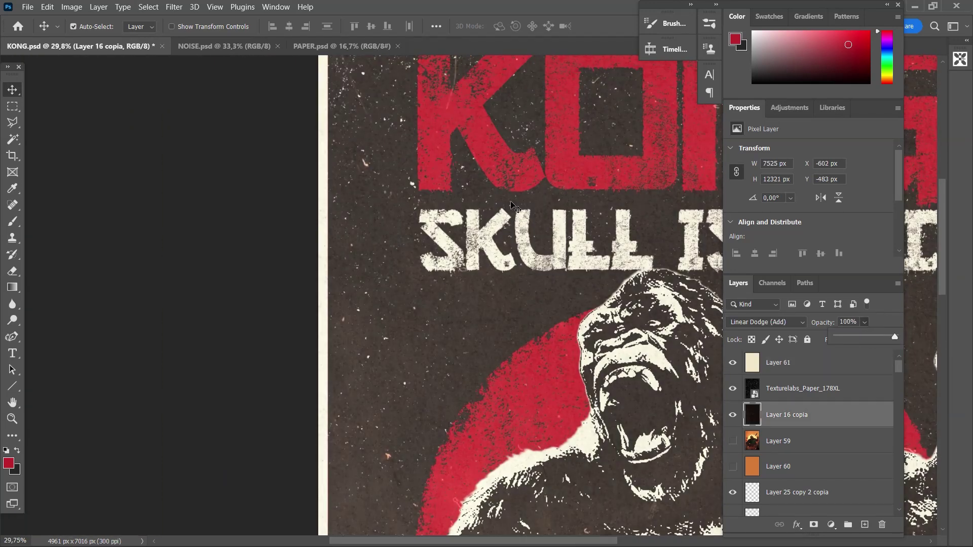
{"action": "key", "text": "ctrl+h"}
{"action": "key", "text": "ctrl+z"}
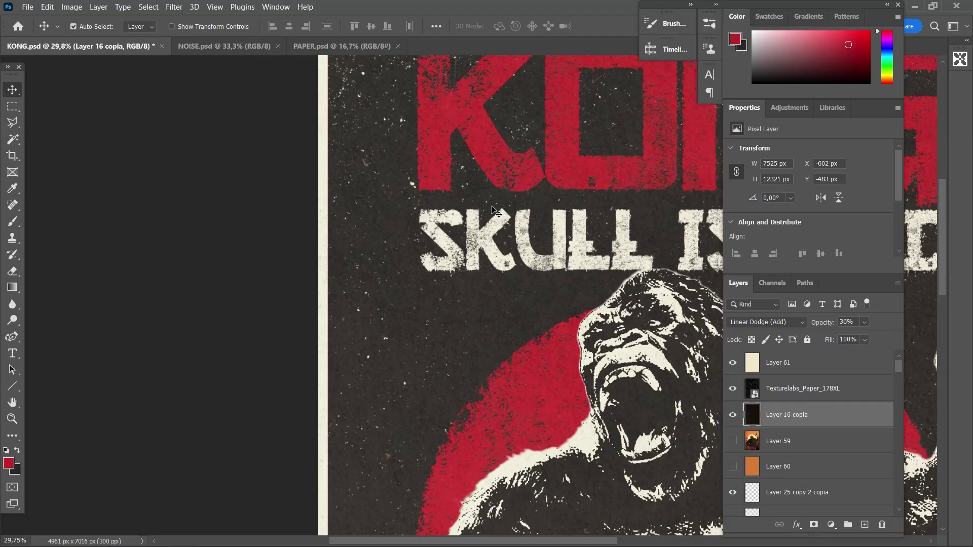
{"action": "left_click", "coordinate": [800, 326]}
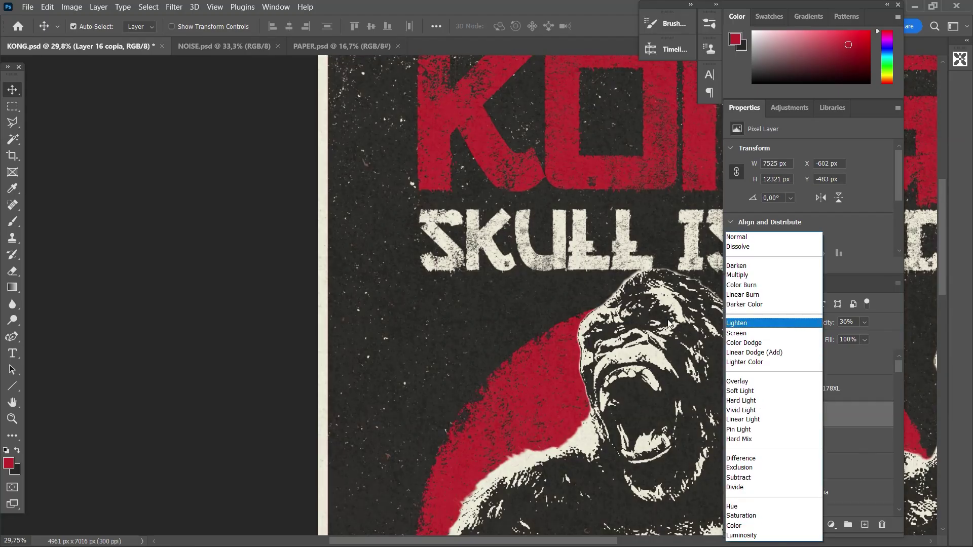
{"action": "left_click", "coordinate": [603, 307]}
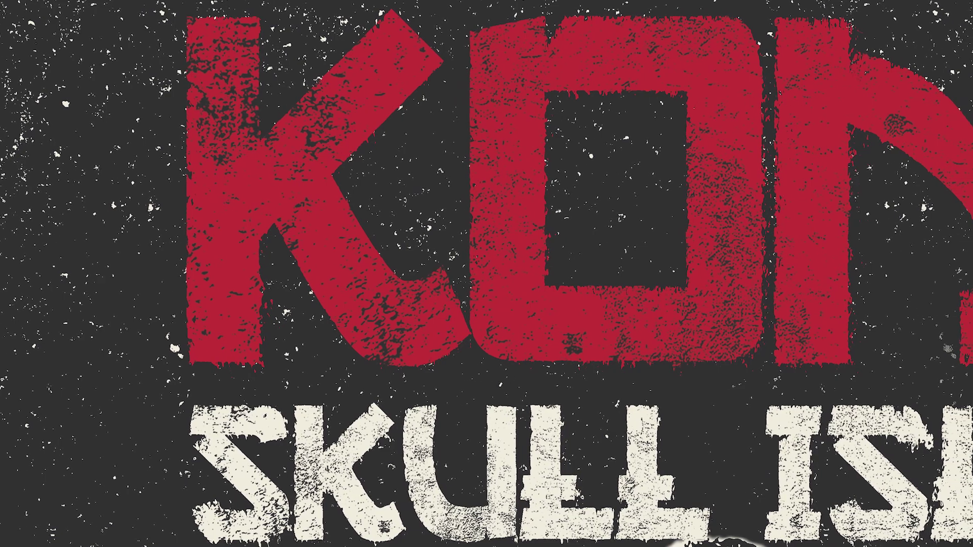